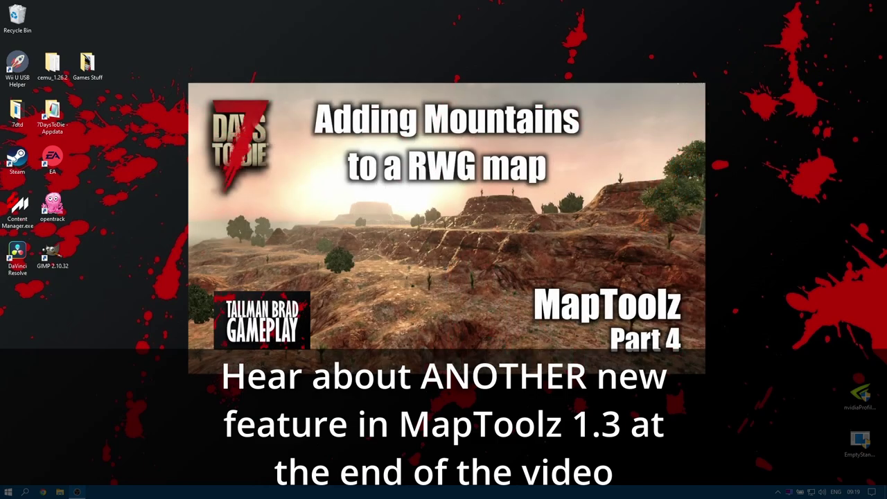
In File Explorer, go via %appdata% to 7DaysToDie > GeneratedWorlds > South Zoheveda Valley > workspace
{"action": "left_click", "coordinate": [60, 492]}
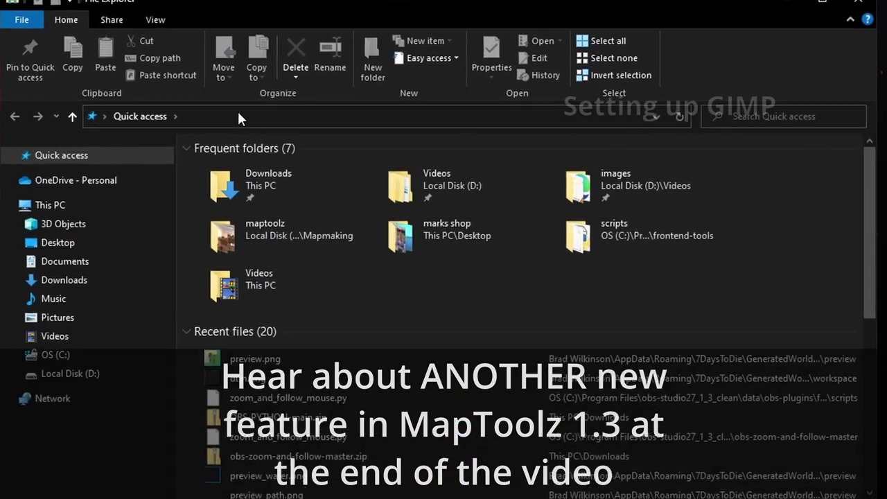
{"action": "left_click", "coordinate": [327, 129]}
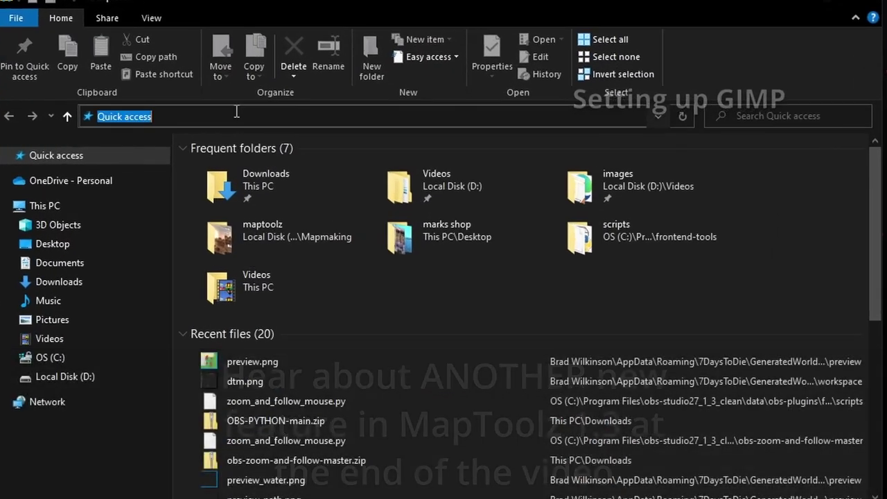
{"action": "type", "text": "%appdata%"}
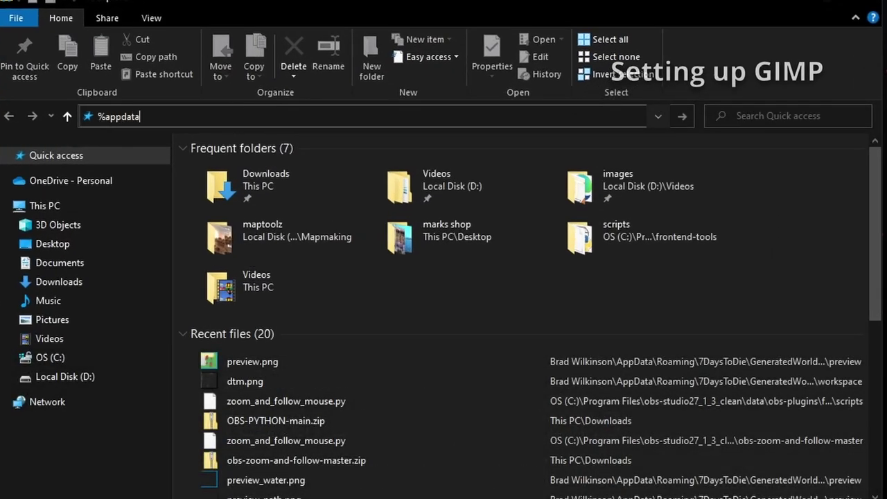
{"action": "key", "text": "Return"}
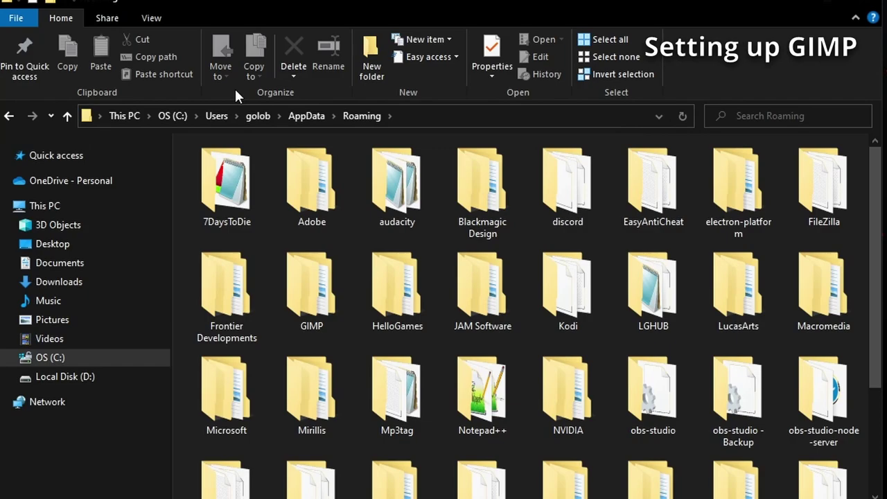
{"action": "double_click", "coordinate": [228, 183]}
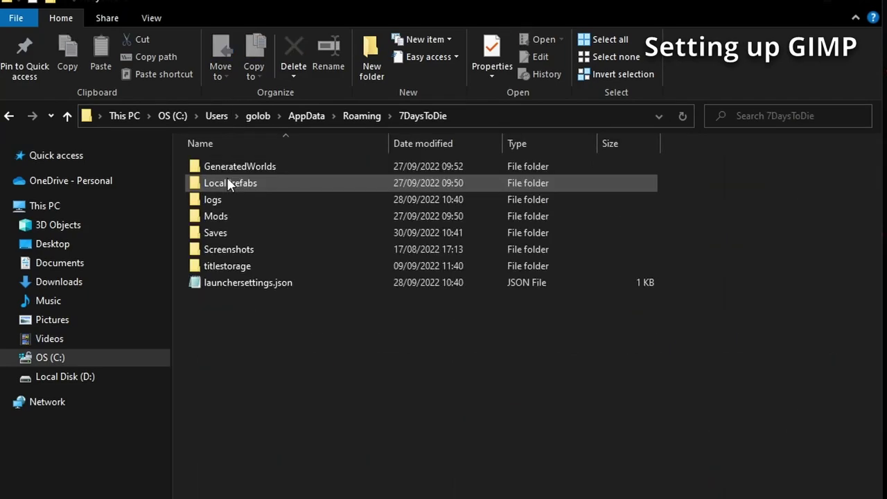
{"action": "double_click", "coordinate": [263, 167]}
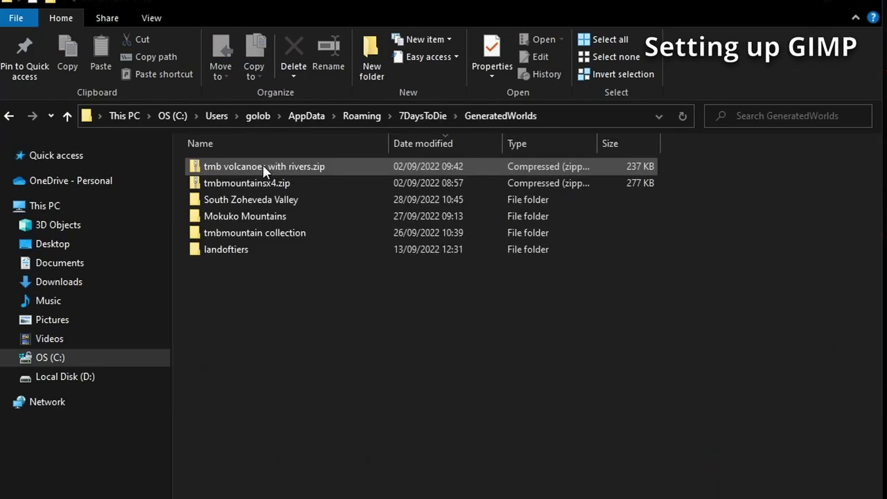
{"action": "double_click", "coordinate": [232, 199]}
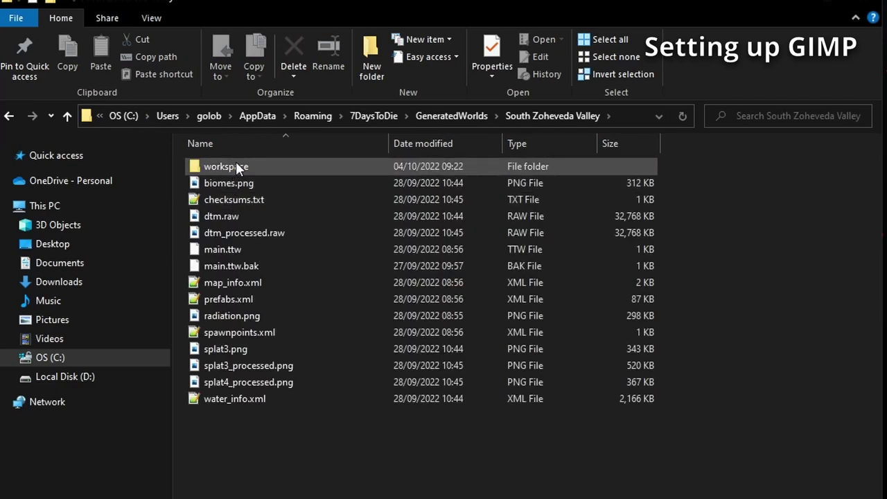
{"action": "double_click", "coordinate": [236, 167]}
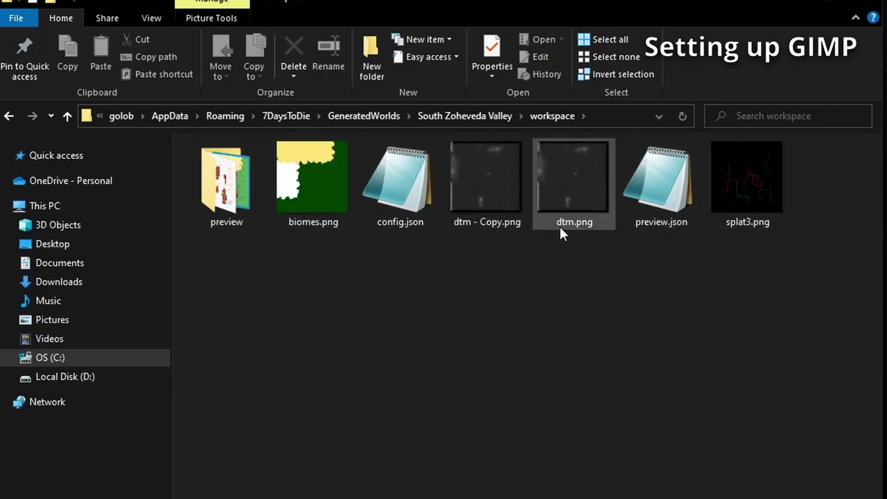
Open dtm.png in GIMP using Open with
{"action": "right_click", "coordinate": [569, 192]}
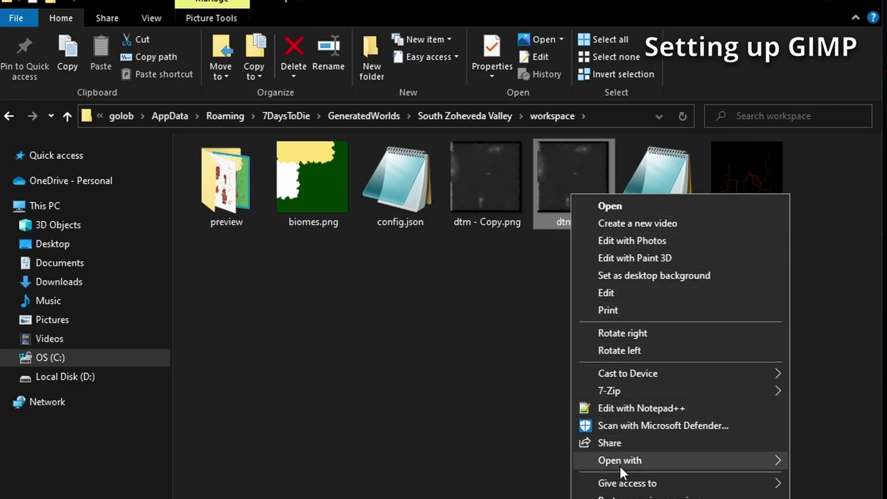
{"action": "mouse_move", "coordinate": [671, 463]}
{"action": "left_click", "coordinate": [802, 460]}
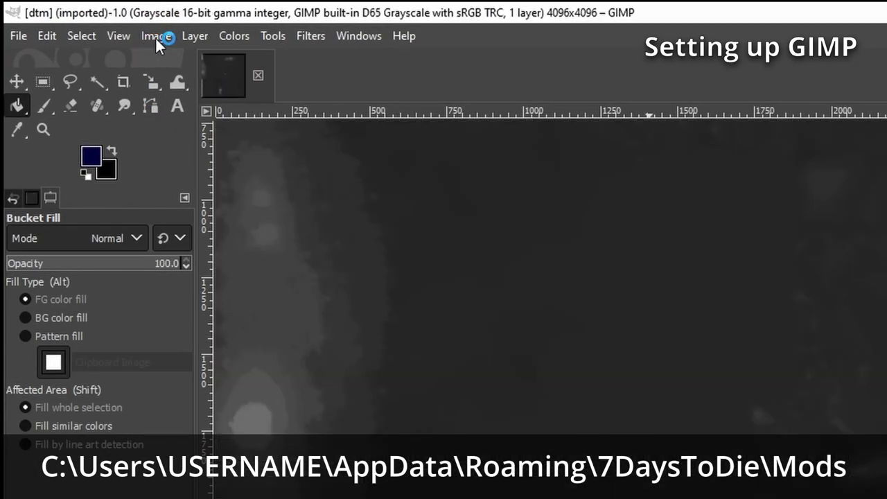
Switch the dtm image to RGB mode and confirm 16-bit integer precision
{"action": "left_click", "coordinate": [155, 37]}
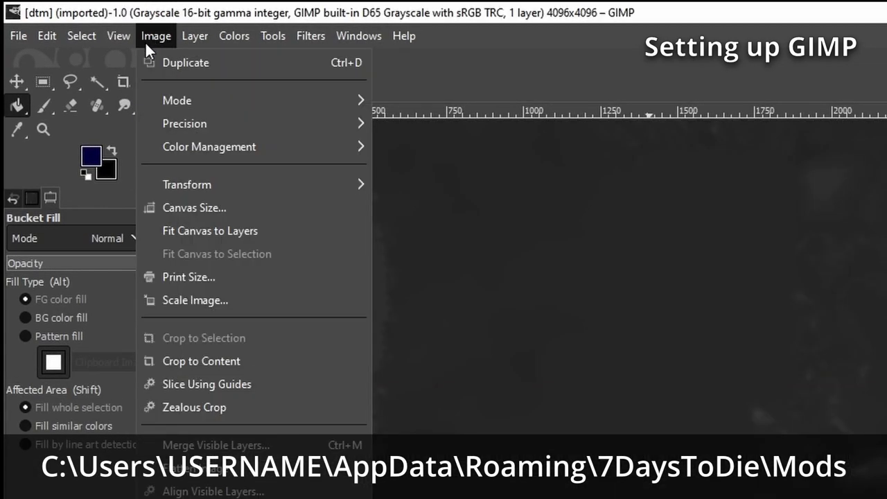
{"action": "mouse_move", "coordinate": [196, 96]}
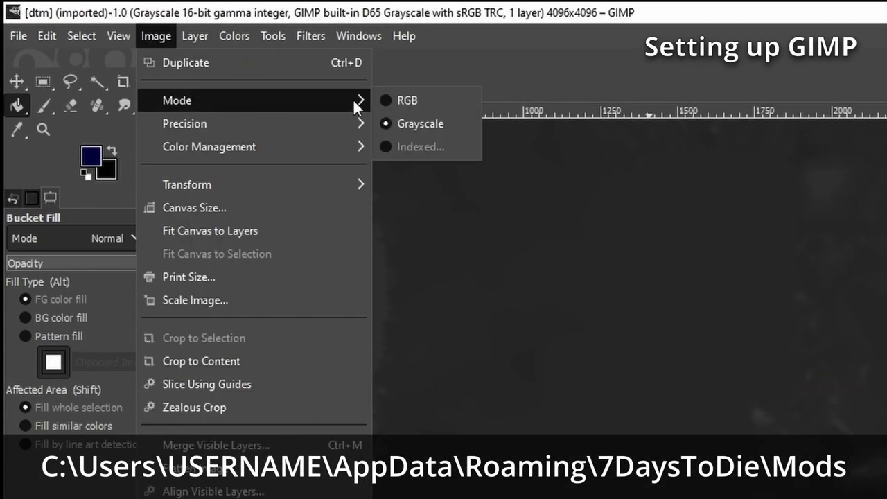
{"action": "left_click", "coordinate": [410, 100]}
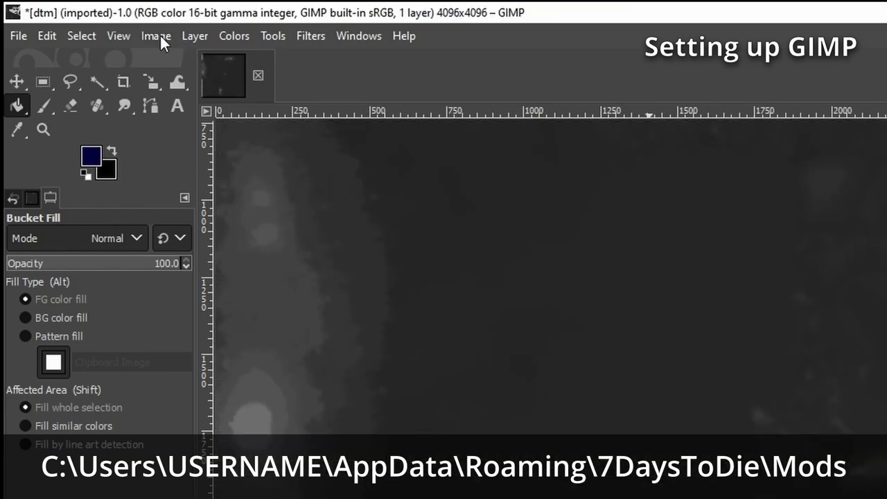
{"action": "left_click", "coordinate": [158, 36]}
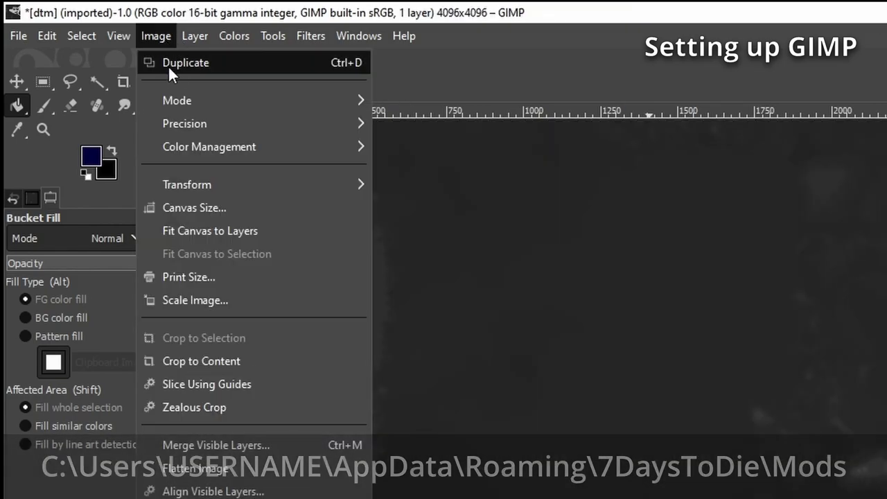
{"action": "mouse_move", "coordinate": [203, 122]}
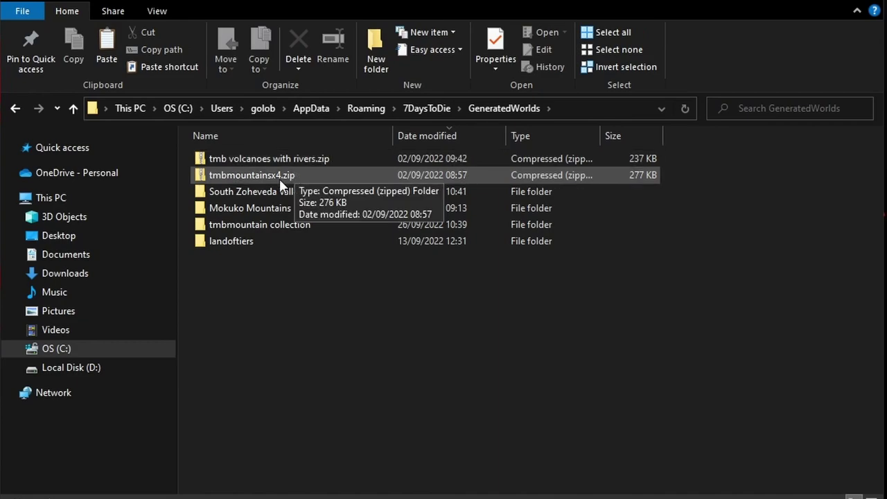
Copy preview_water.png from the South Zoheveda Valley workspace's preview folder
{"action": "double_click", "coordinate": [254, 195]}
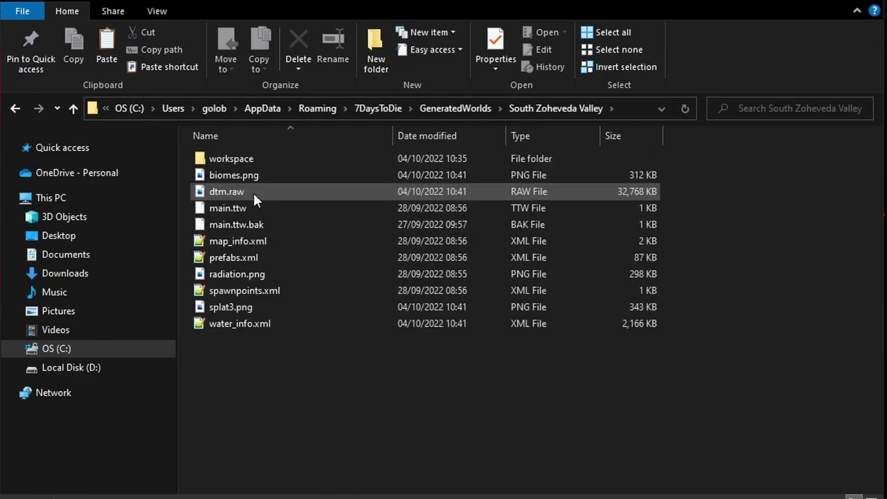
{"action": "double_click", "coordinate": [240, 158]}
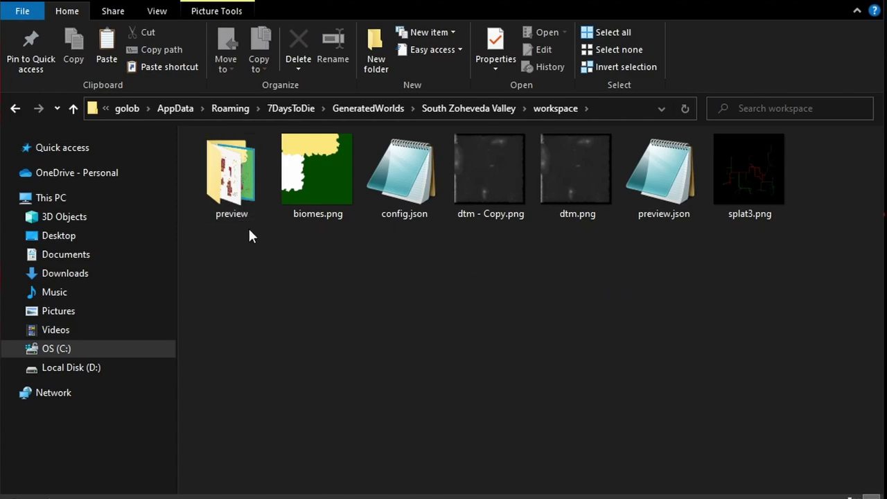
{"action": "double_click", "coordinate": [233, 182]}
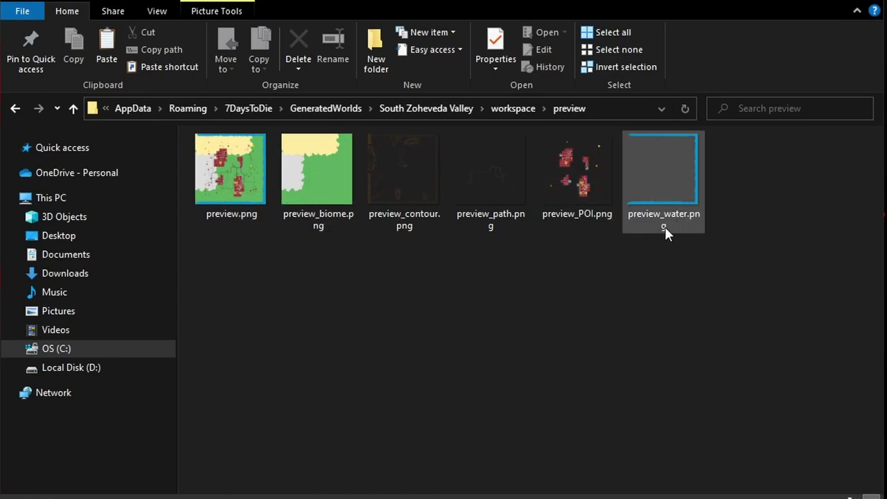
{"action": "right_click", "coordinate": [662, 174]}
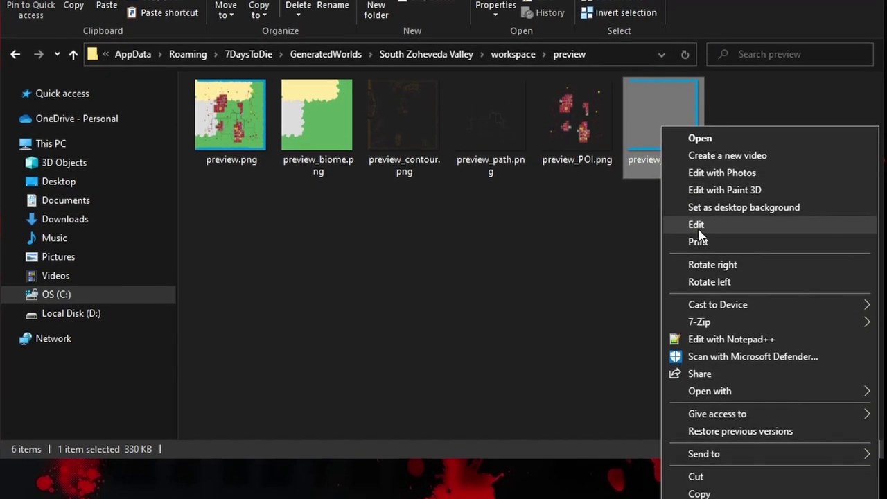
{"action": "left_click", "coordinate": [703, 447]}
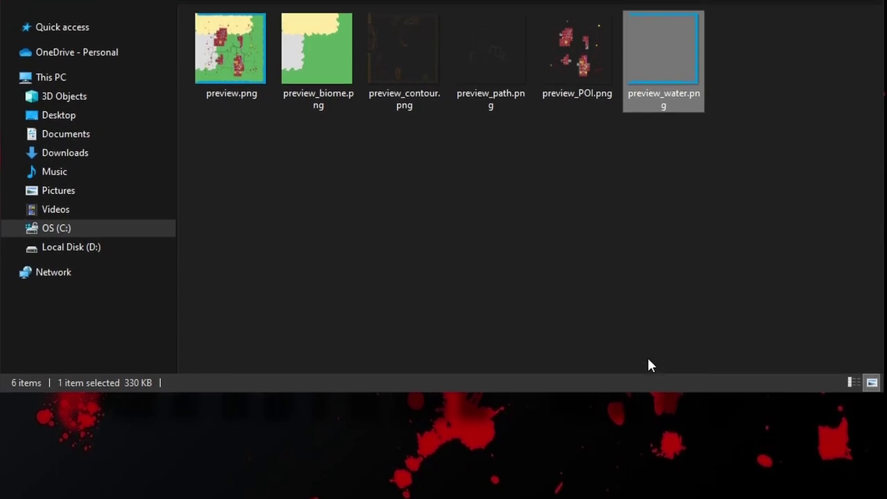
Paste the copy into the workspace folder and rename it to watermask
{"action": "left_click", "coordinate": [521, 136]}
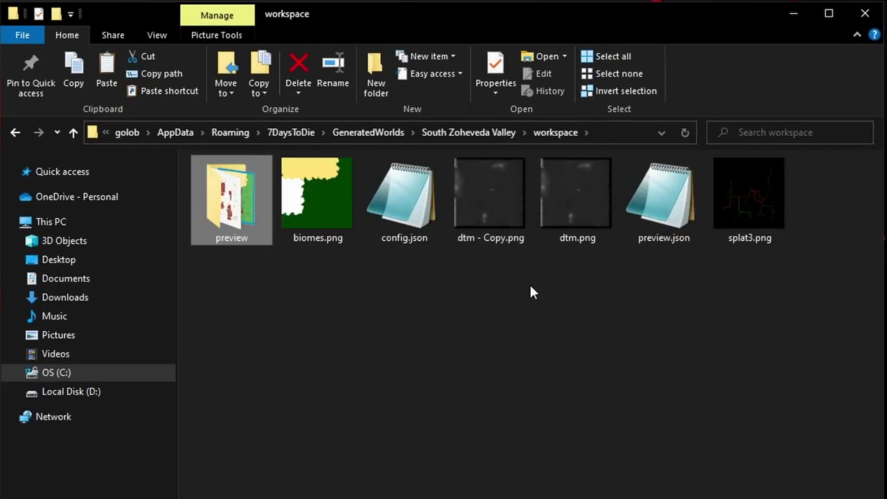
{"action": "right_click", "coordinate": [528, 306]}
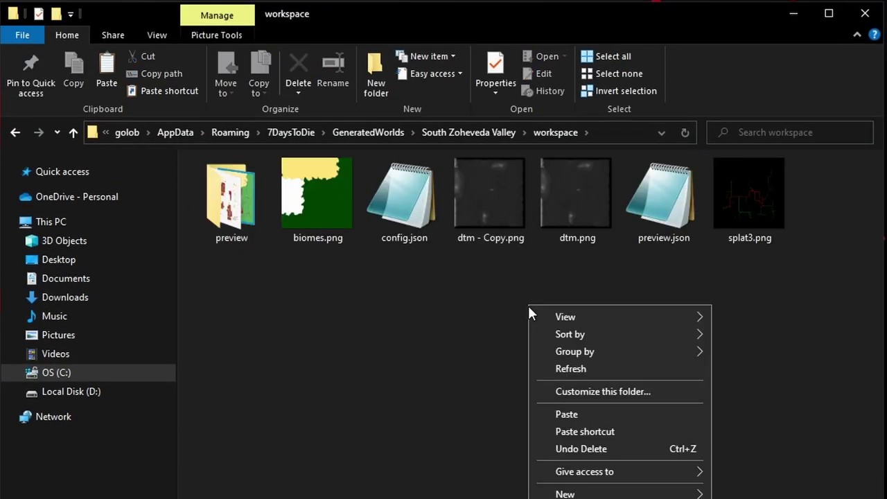
{"action": "left_click", "coordinate": [571, 415]}
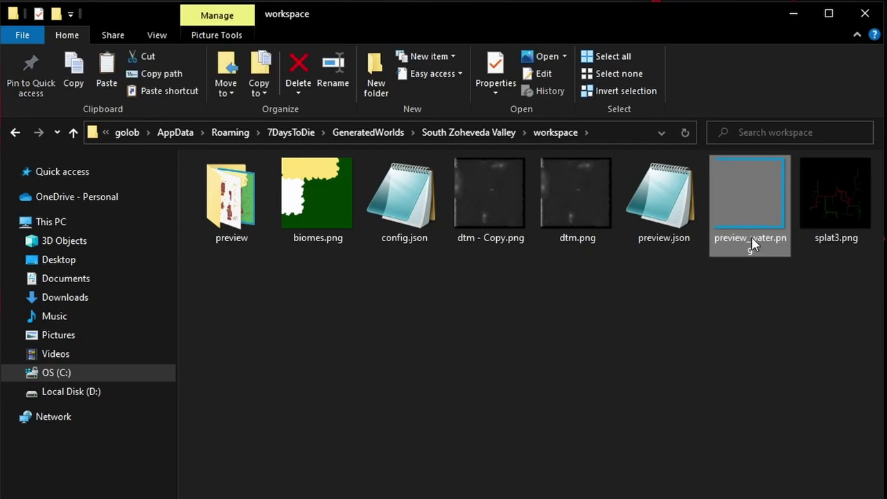
{"action": "left_click", "coordinate": [753, 237]}
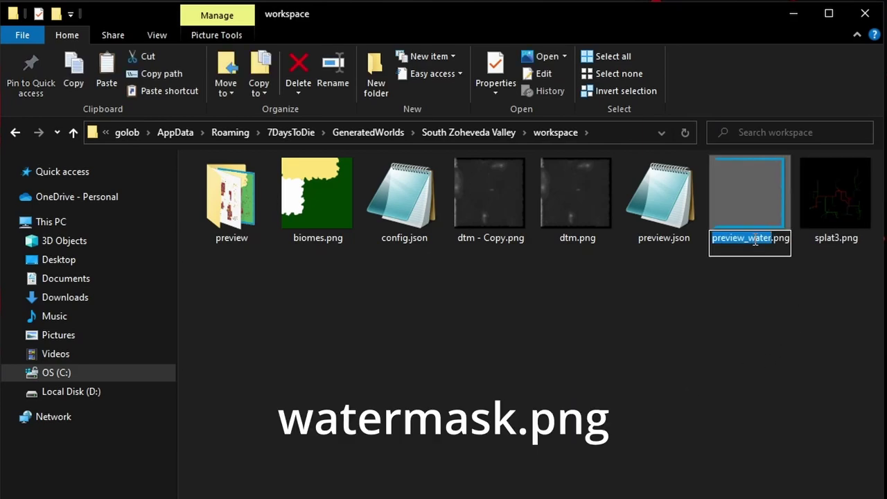
{"action": "type", "text": "watermask"}
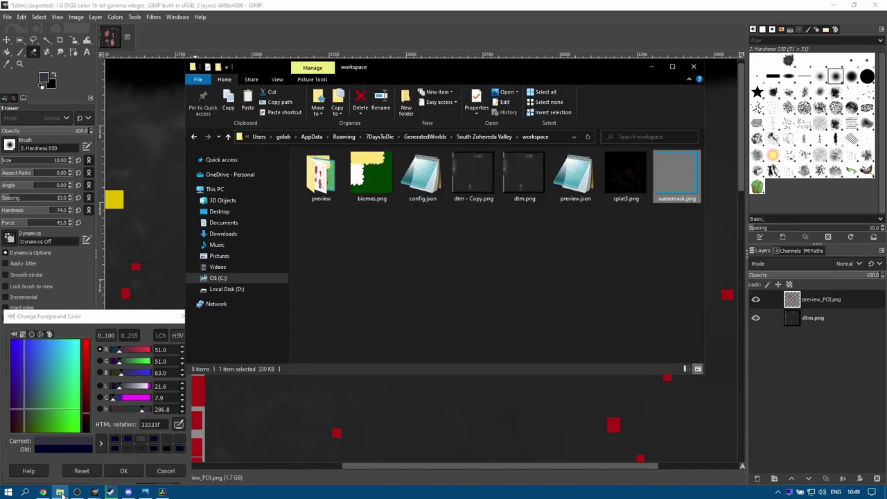
Drag watermask.png from Explorer into GIMP as a layer and move it to the top
{"action": "key", "text": "alt+Tab"}
{"action": "mouse_move", "coordinate": [673, 169]}
{"action": "left_mouse_down"}
{"action": "mouse_move", "coordinate": [756, 320]}
{"action": "mouse_move", "coordinate": [802, 356]}
{"action": "left_mouse_up"}
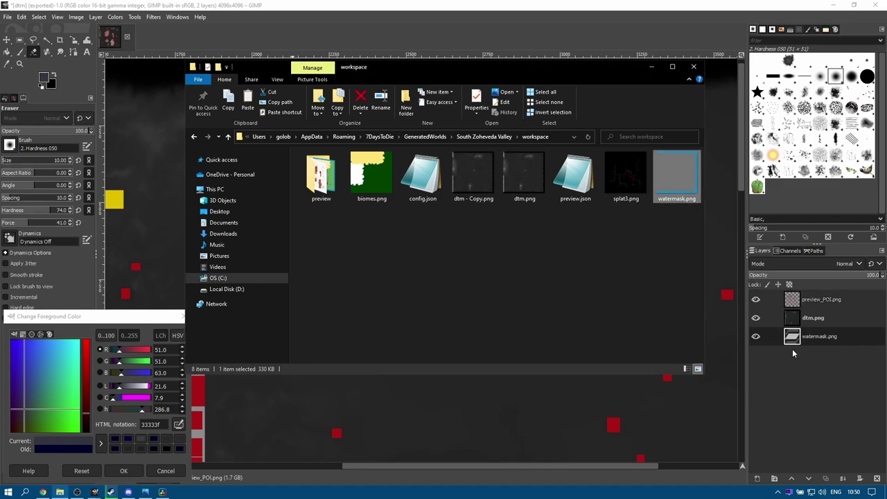
{"action": "left_click", "coordinate": [799, 355]}
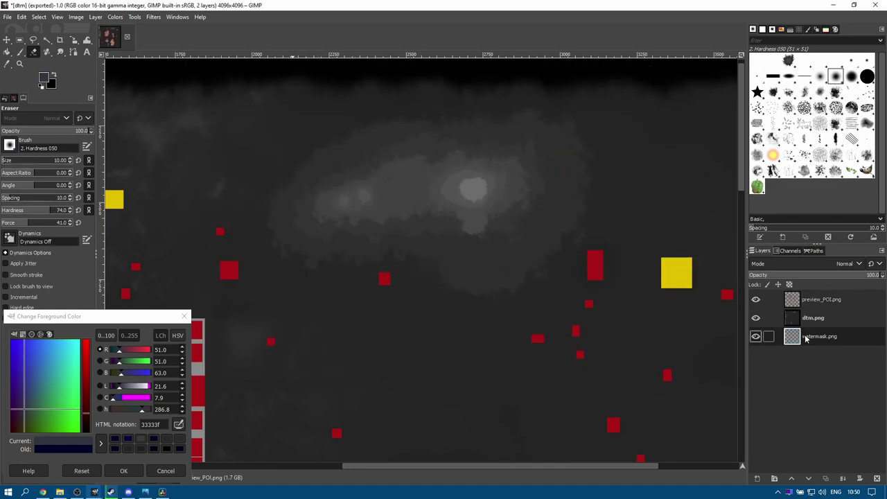
{"action": "left_click_drag", "start_coordinate": [806, 339], "coordinate": [805, 295]}
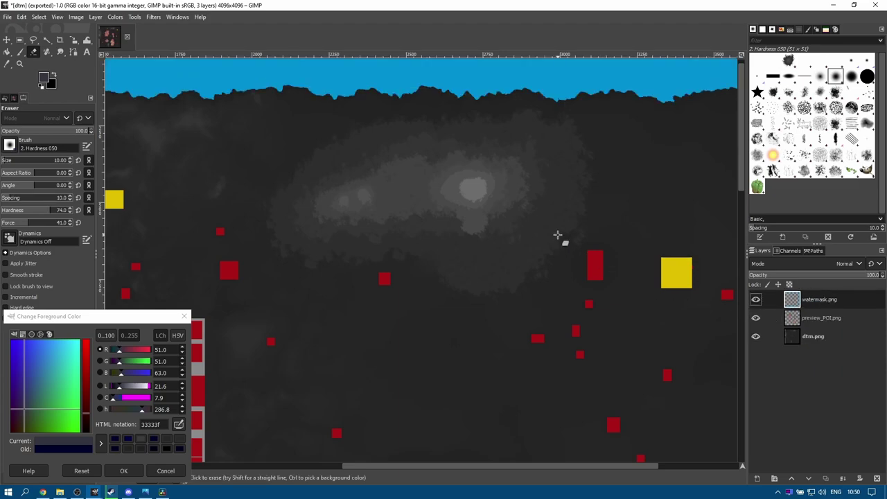
{"action": "scroll", "coordinate": [495, 79], "scroll_direction": "right", "scroll_amount": 5}
{"action": "scroll", "coordinate": [360, 186], "scroll_direction": "up", "scroll_amount": 2}
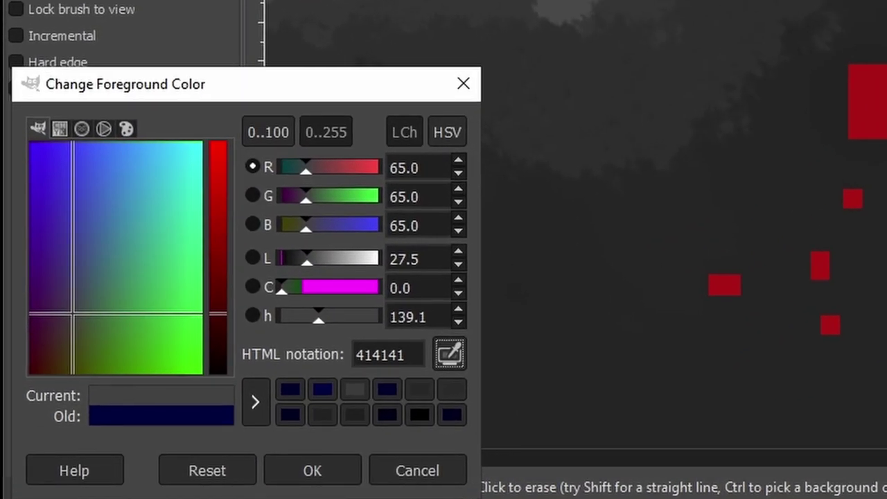
Set the foreground colour to R 0, G 0, B 30 (00001e)
{"action": "left_click_drag", "start_coordinate": [426, 166], "coordinate": [356, 165]}
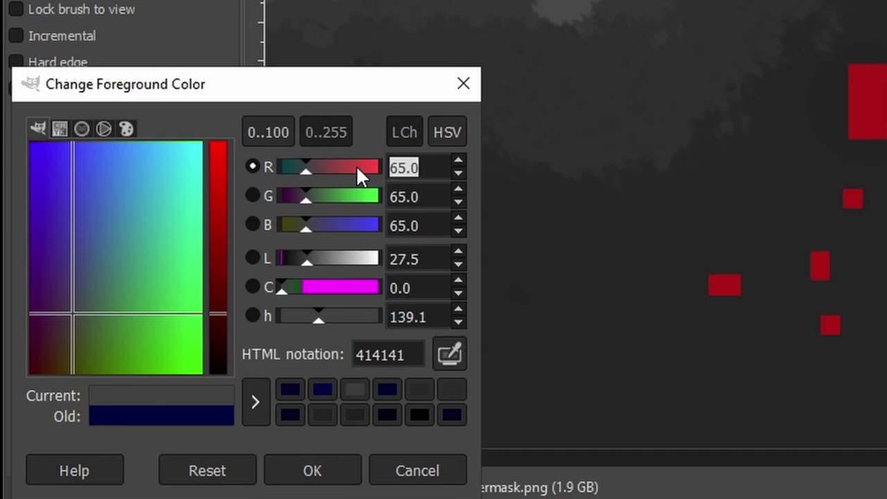
{"action": "type", "text": "0"}
{"action": "left_click", "coordinate": [416, 197]}
{"action": "left_click_drag", "start_coordinate": [435, 197], "coordinate": [402, 198]}
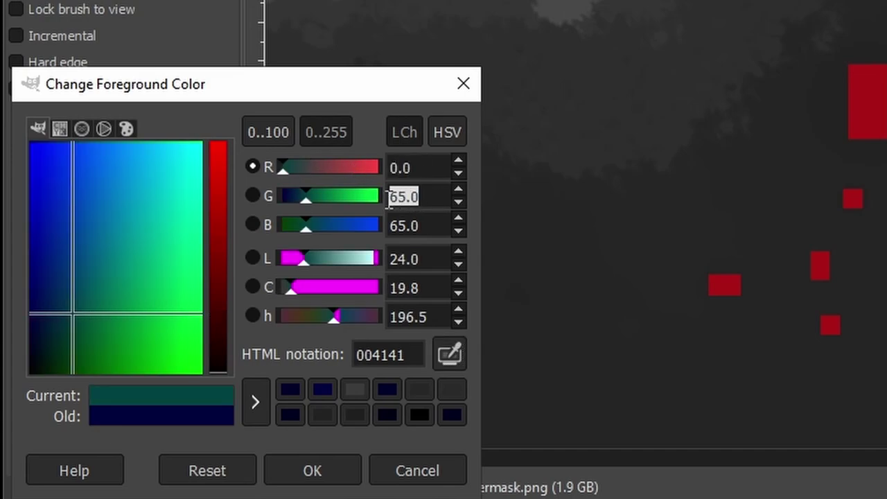
{"action": "type", "text": "0"}
{"action": "left_click_drag", "start_coordinate": [439, 226], "coordinate": [369, 234]}
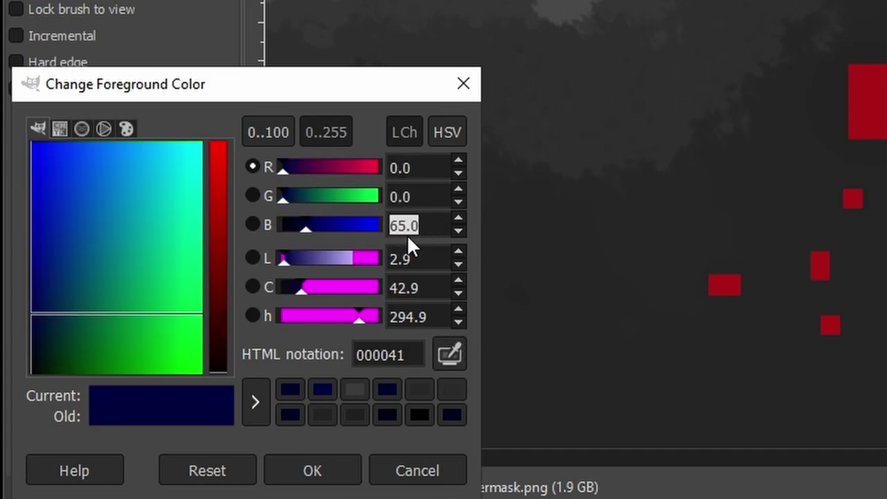
{"action": "type", "text": "30"}
{"action": "key", "text": "Return"}
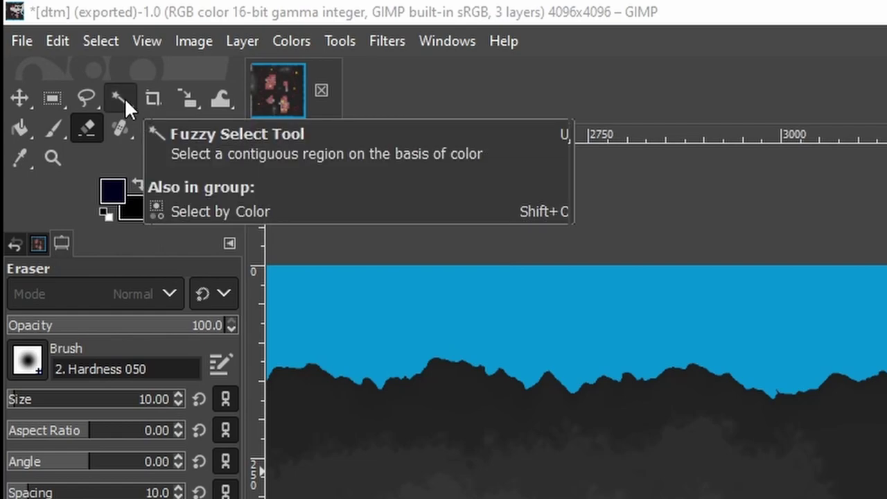
Fuzzy-select the large blue sea, then Shift-add the small inland lake to the selection
{"action": "left_click", "coordinate": [124, 97]}
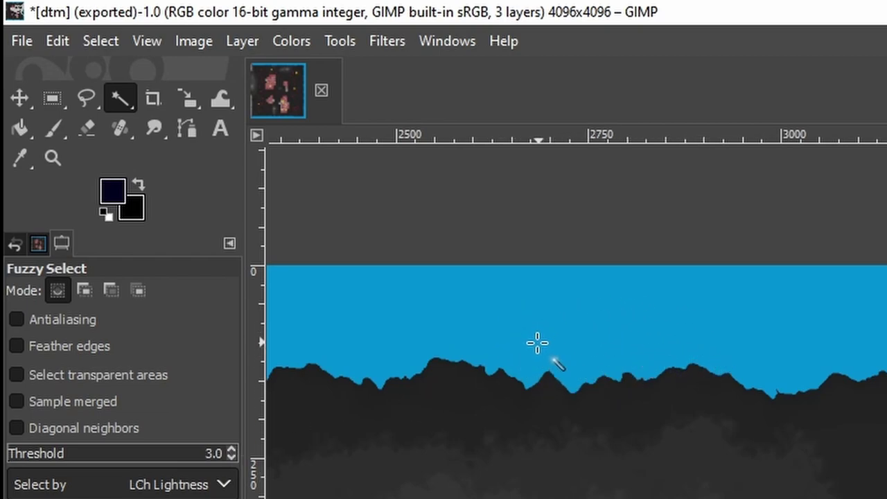
{"action": "left_click", "coordinate": [609, 314]}
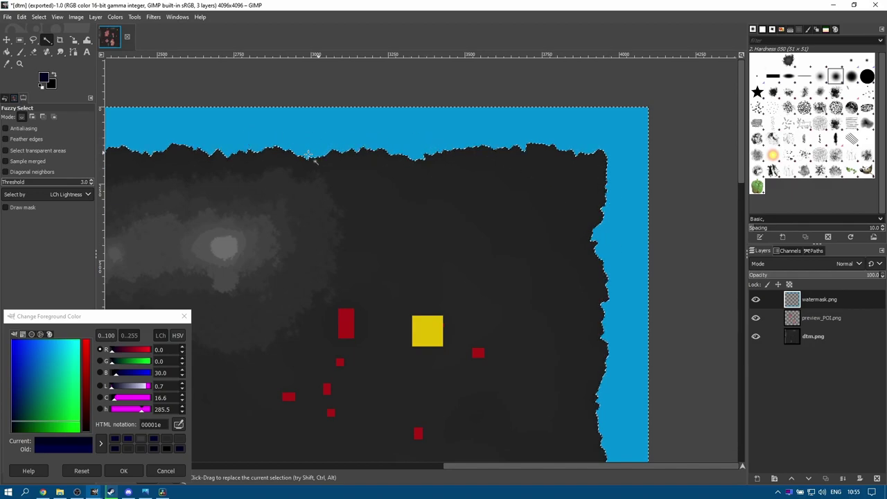
{"action": "left_click_drag", "start_coordinate": [200, 189], "coordinate": [782, 196]}
{"action": "left_click_drag", "start_coordinate": [224, 203], "coordinate": [589, 215]}
{"action": "scroll", "coordinate": [356, 163], "scroll_direction": "up", "scroll_amount": 2}
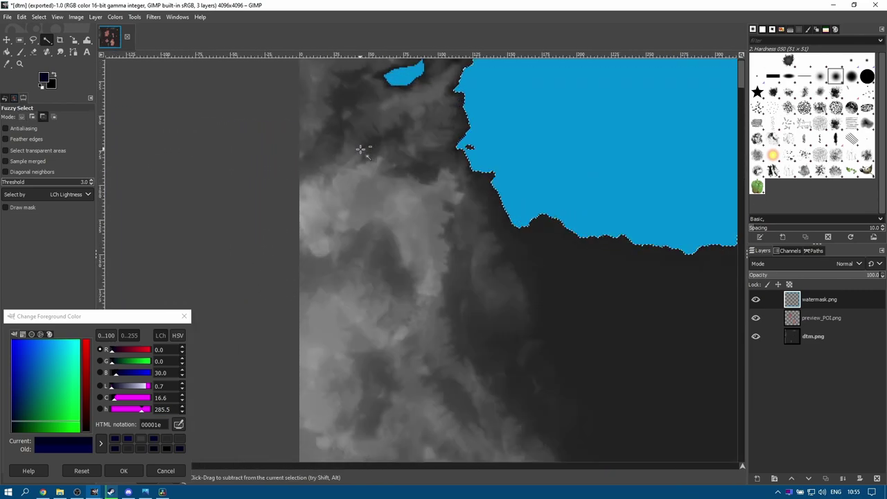
{"action": "left_click_drag", "start_coordinate": [423, 134], "coordinate": [372, 230]}
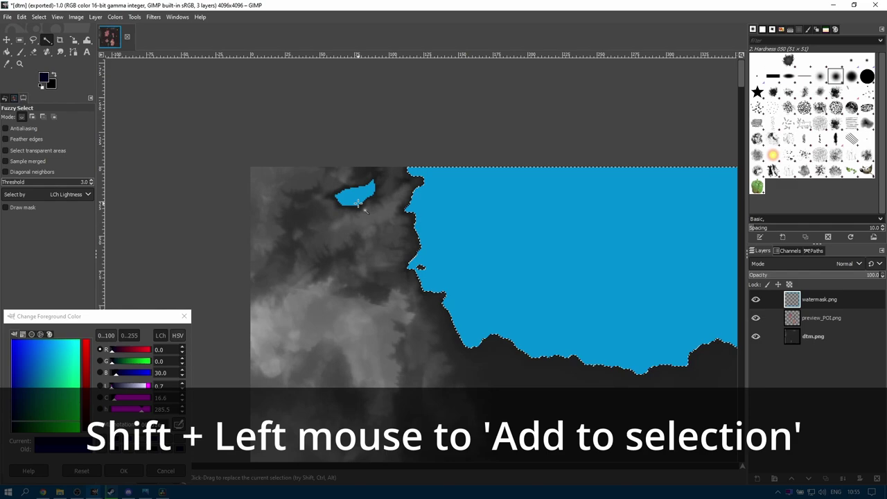
{"action": "key", "text": "shift"}
{"action": "left_click", "coordinate": [355, 194], "text": "shift"}
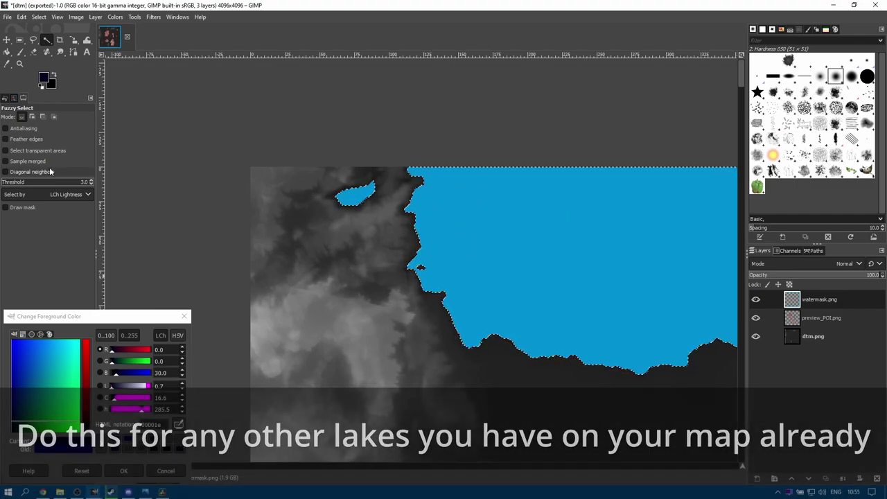
Bucket-fill the selected sea and lake with the 00001e navy foreground colour
{"action": "left_click", "coordinate": [7, 54]}
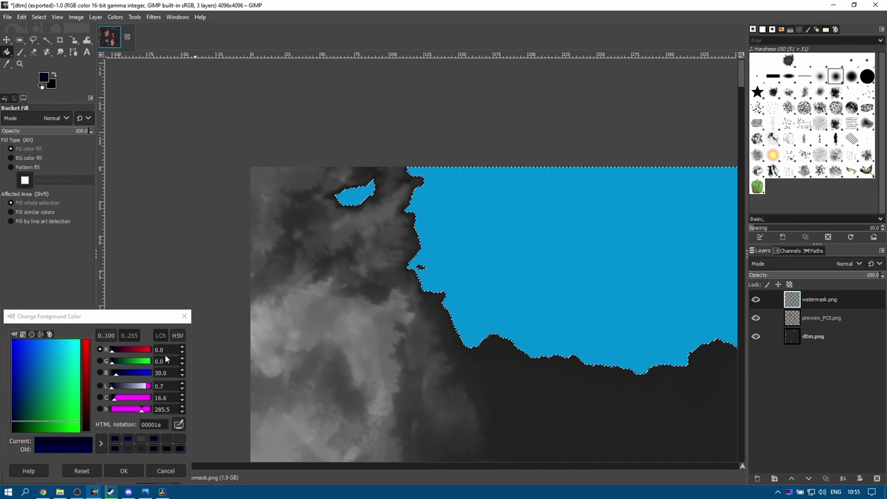
{"action": "left_click", "coordinate": [469, 234]}
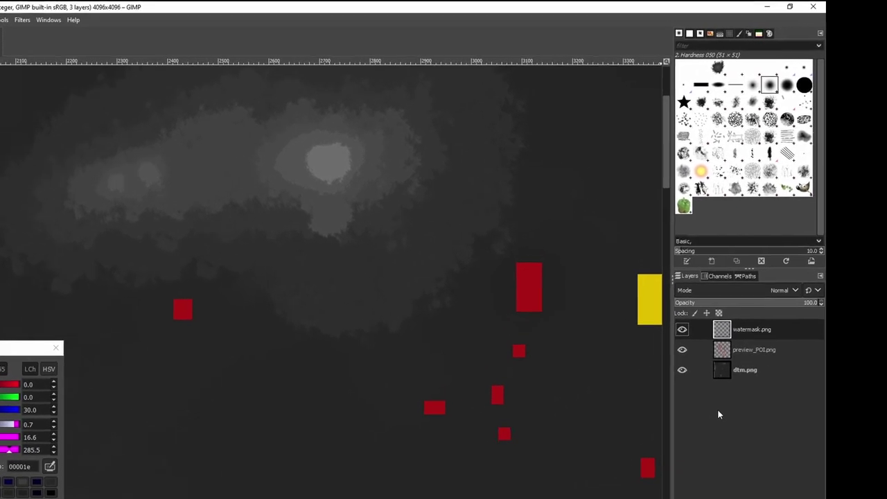
Add a new layer named 'lake layer' filled with Transparency
{"action": "right_click", "coordinate": [717, 415]}
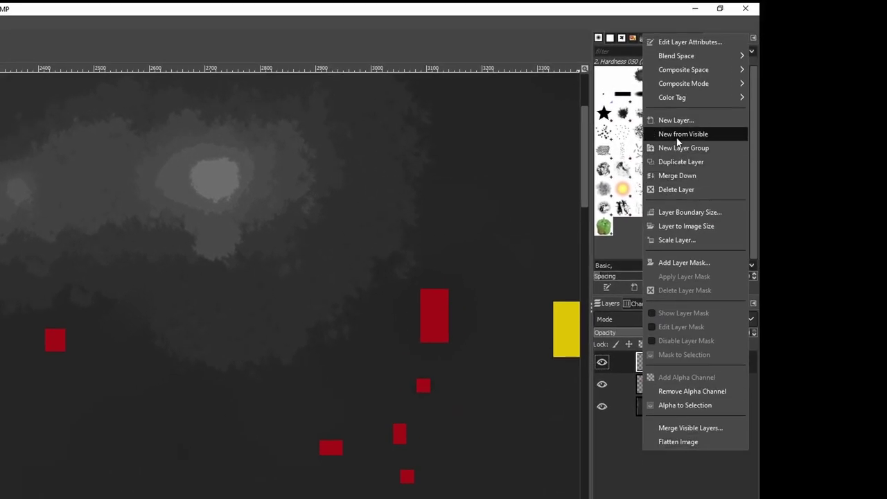
{"action": "left_click", "coordinate": [675, 120]}
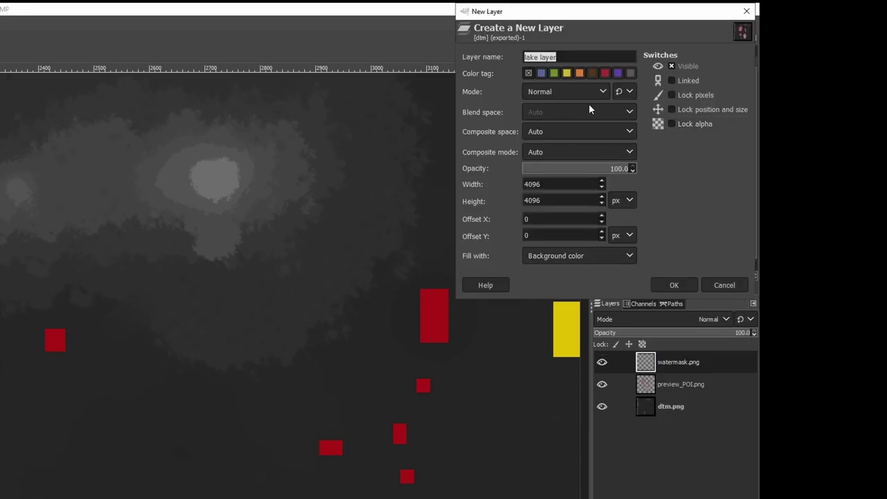
{"action": "left_click", "coordinate": [565, 56]}
{"action": "left_click", "coordinate": [563, 256]}
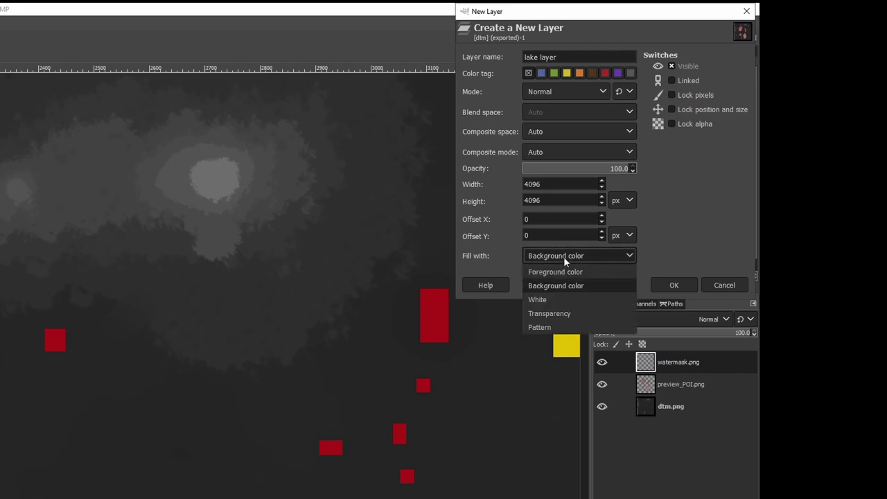
{"action": "left_click", "coordinate": [551, 316]}
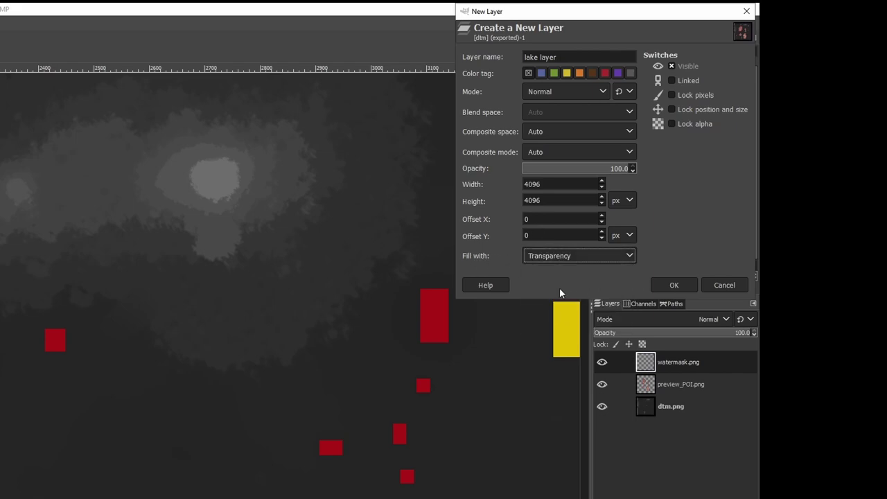
{"action": "left_click", "coordinate": [664, 284]}
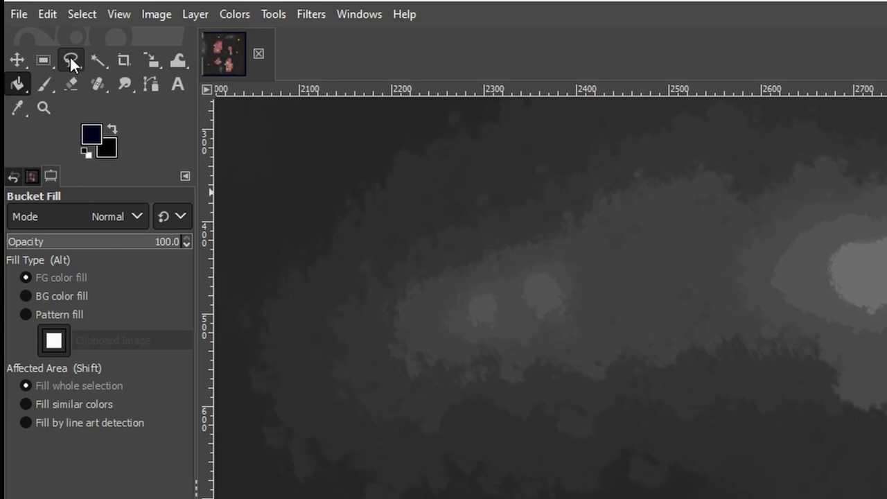
Draw a freehand lake outline below the hills and eyedrop the terrain grey 242424
{"action": "left_click", "coordinate": [72, 63]}
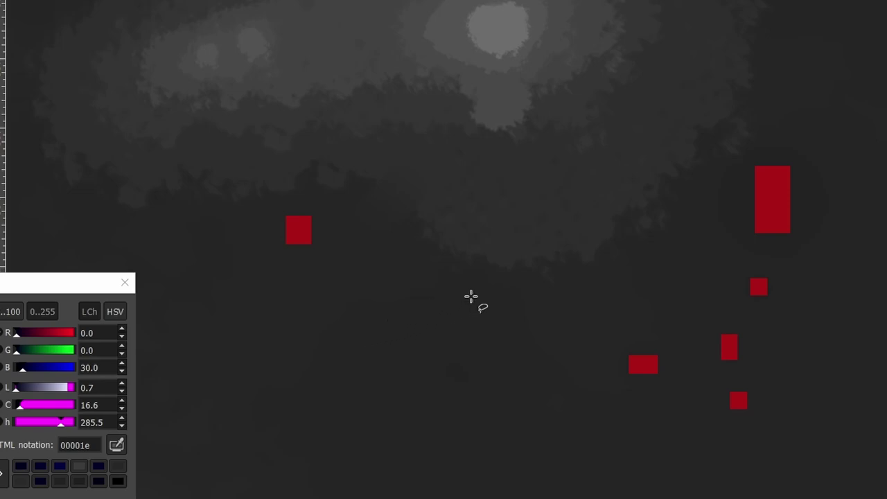
{"action": "mouse_move", "coordinate": [471, 296]}
{"action": "left_mouse_down"}
{"action": "mouse_move", "coordinate": [406, 315]}
{"action": "mouse_move", "coordinate": [356, 367]}
{"action": "mouse_move", "coordinate": [510, 407]}
{"action": "mouse_move", "coordinate": [493, 302]}
{"action": "mouse_move", "coordinate": [471, 297]}
{"action": "left_mouse_up"}
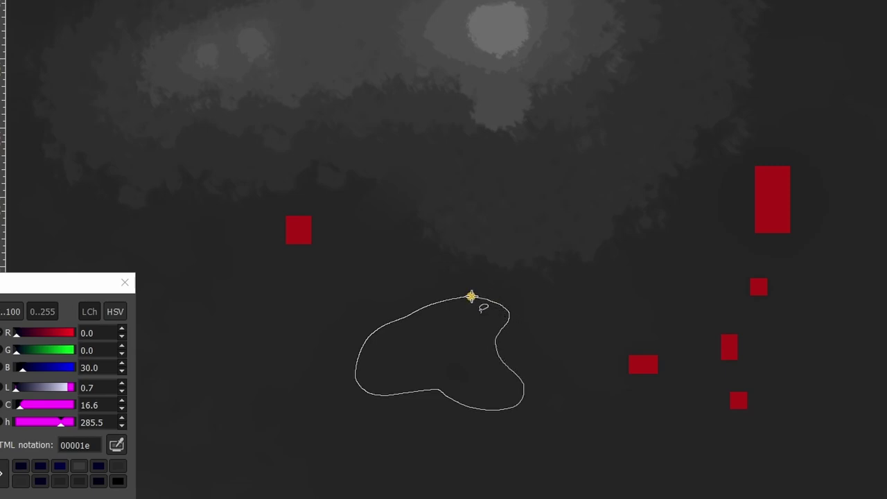
{"action": "left_click", "coordinate": [459, 312]}
{"action": "left_click", "coordinate": [118, 444]}
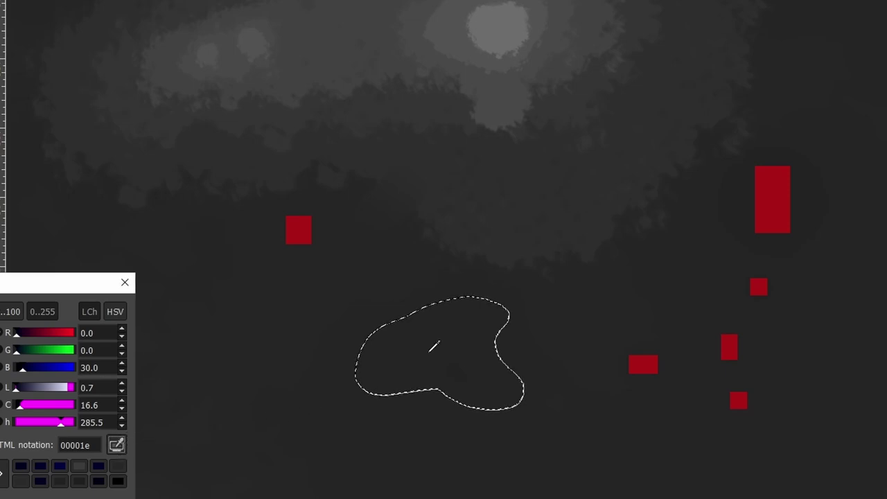
{"action": "left_click", "coordinate": [427, 351]}
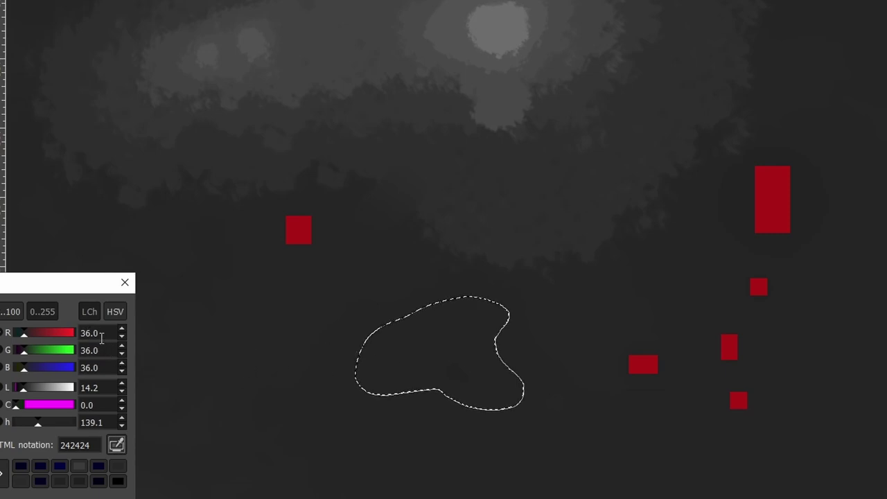
Set the foreground to grey 30/30/30 (1e1e1e) and bucket-fill the lake selection
{"action": "left_click_drag", "start_coordinate": [108, 333], "coordinate": [53, 332]}
{"action": "type", "text": "30"}
{"action": "mouse_move", "coordinate": [109, 350]}
{"action": "left_mouse_down"}
{"action": "mouse_move", "coordinate": [83, 350]}
{"action": "mouse_move", "coordinate": [73, 366]}
{"action": "left_mouse_up"}
{"action": "type", "text": "3030"}
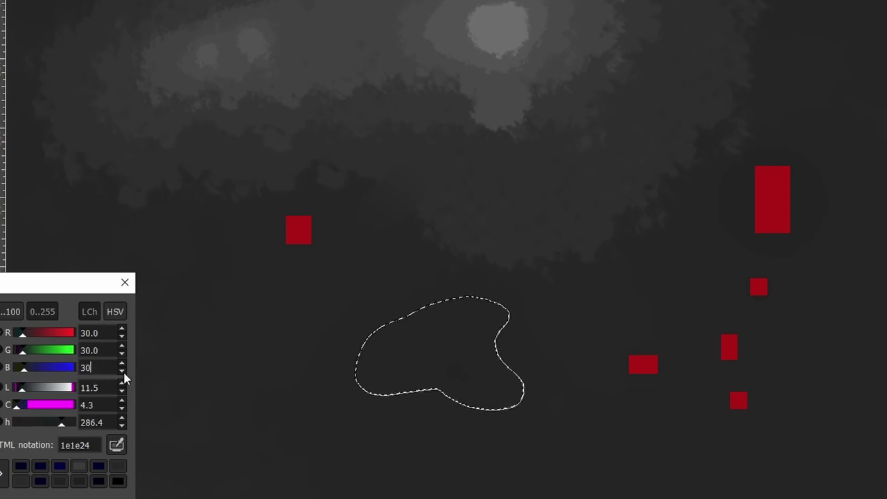
{"action": "left_click", "coordinate": [110, 354]}
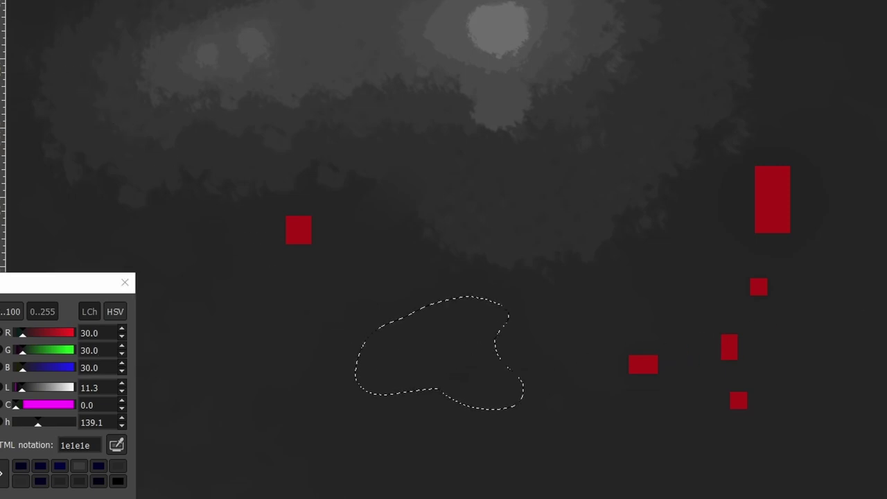
{"action": "left_click", "coordinate": [432, 344]}
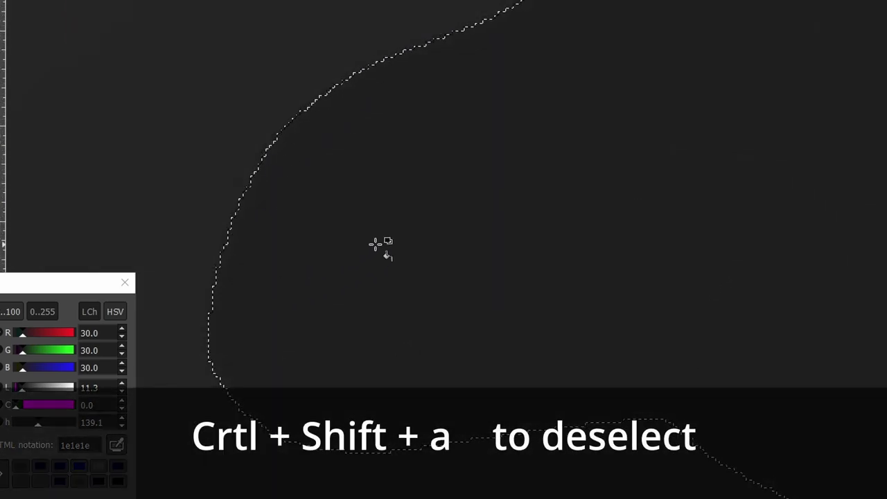
Clear the selection and sample the terrain grey 242424 as the foreground colour
{"action": "key", "text": "ctrl+shift+a"}
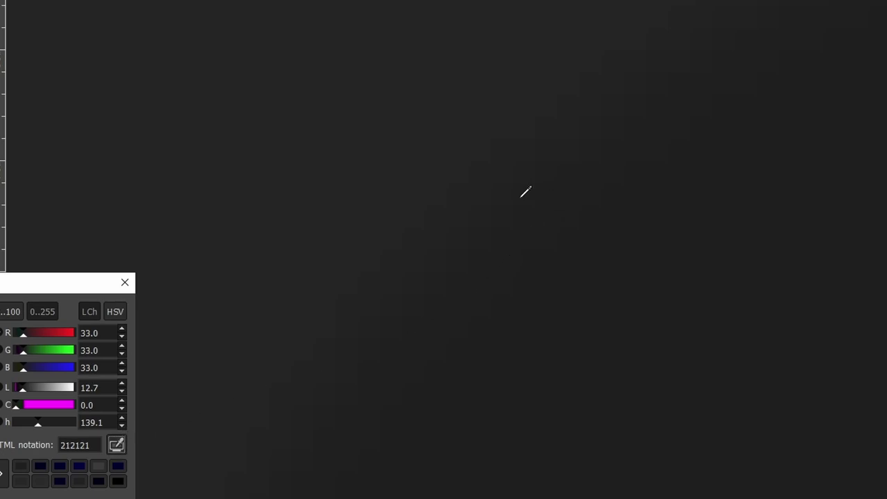
{"action": "left_click", "coordinate": [117, 446]}
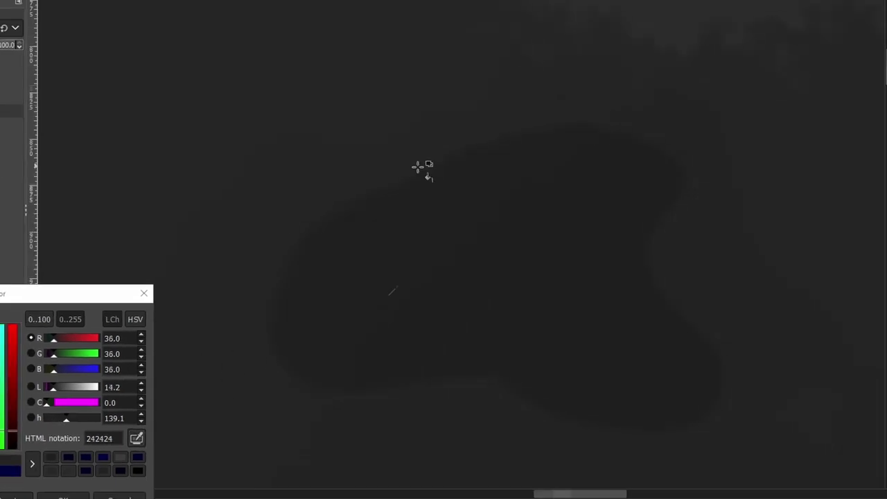
{"action": "left_click", "coordinate": [466, 147]}
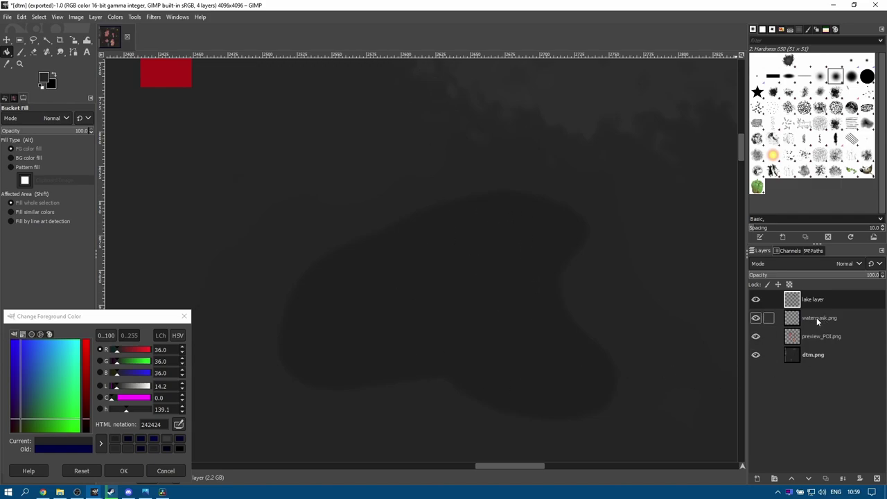
Move watermask.png above the lake layer and trace the lake basin with unfeathered Free Select
{"action": "left_click_drag", "start_coordinate": [816, 317], "coordinate": [818, 300]}
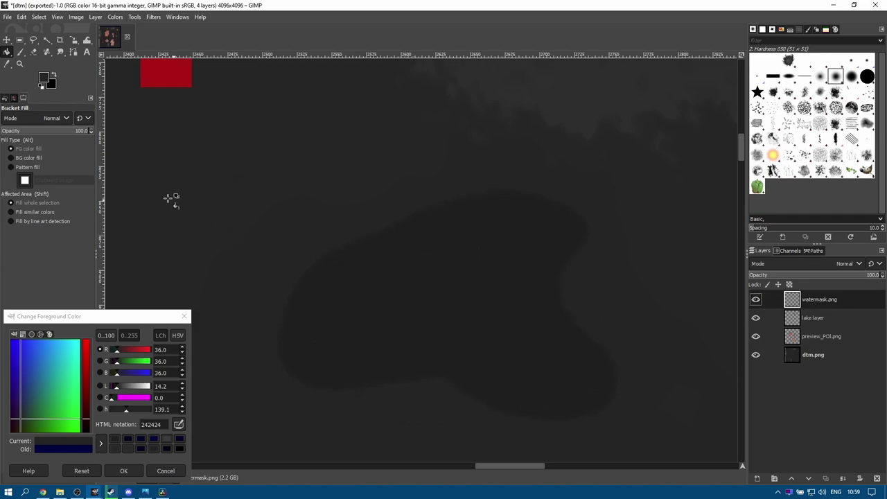
{"action": "left_click", "coordinate": [34, 41]}
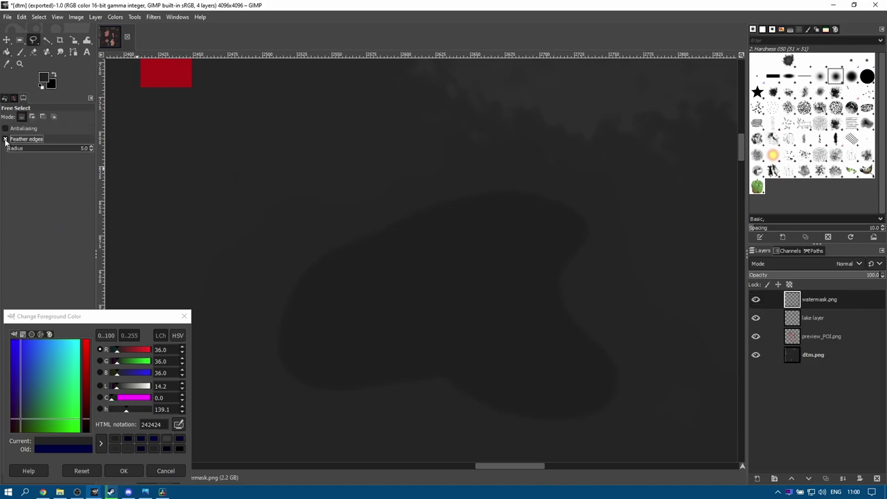
{"action": "left_click", "coordinate": [5, 139]}
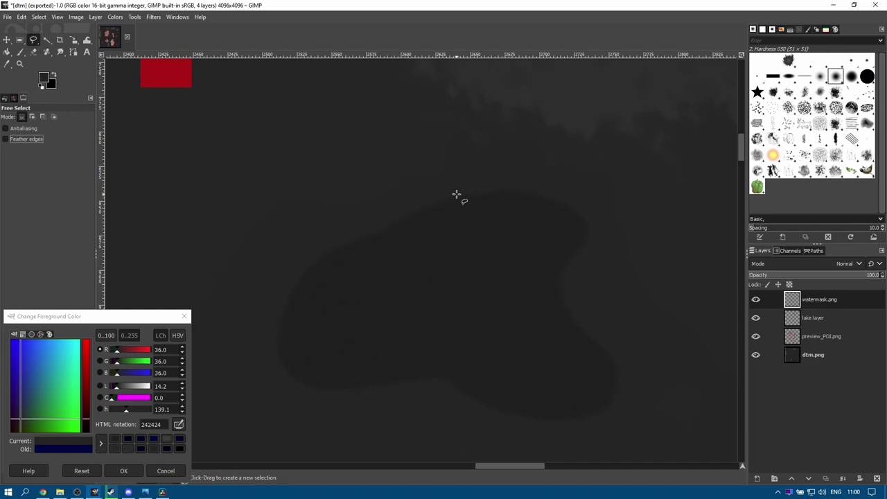
{"action": "mouse_move", "coordinate": [450, 196]}
{"action": "left_mouse_down"}
{"action": "mouse_move", "coordinate": [396, 210]}
{"action": "mouse_move", "coordinate": [321, 247]}
{"action": "mouse_move", "coordinate": [268, 332]}
{"action": "mouse_move", "coordinate": [315, 398]}
{"action": "mouse_move", "coordinate": [452, 395]}
{"action": "mouse_move", "coordinate": [572, 432]}
{"action": "mouse_move", "coordinate": [634, 351]}
{"action": "mouse_move", "coordinate": [595, 256]}
{"action": "mouse_move", "coordinate": [542, 188]}
{"action": "mouse_move", "coordinate": [448, 195]}
{"action": "left_mouse_up"}
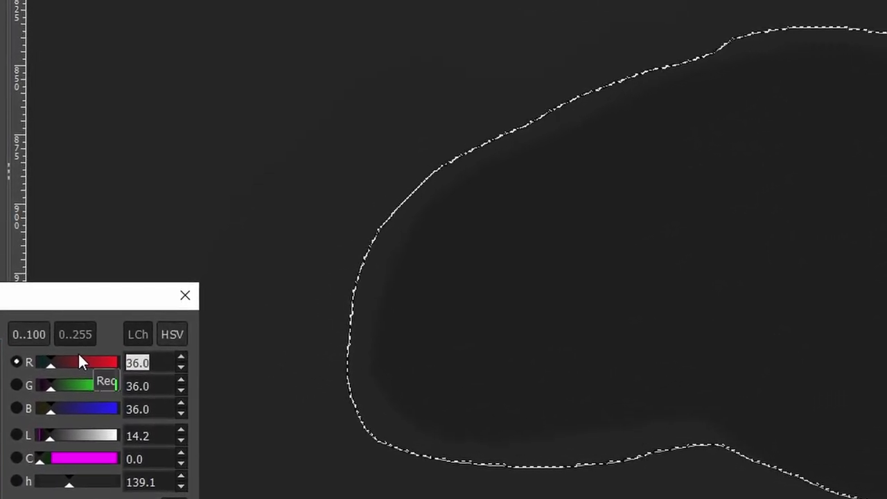
Set the foreground to dark blue 000021 (R0 G0 B33) and bucket-fill the lake selection
{"action": "type", "text": "0"}
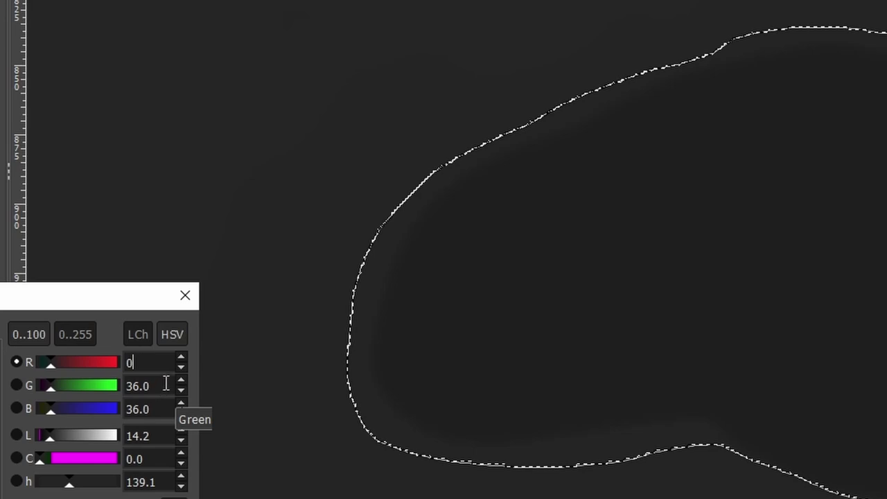
{"action": "key", "text": "Tab"}
{"action": "type", "text": "0"}
{"action": "key", "text": "Tab"}
{"action": "type", "text": "33"}
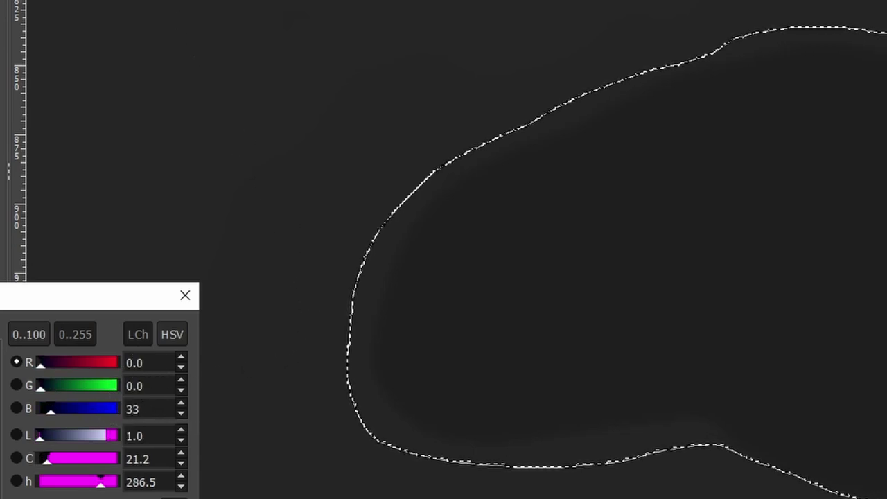
{"action": "key", "text": "Return"}
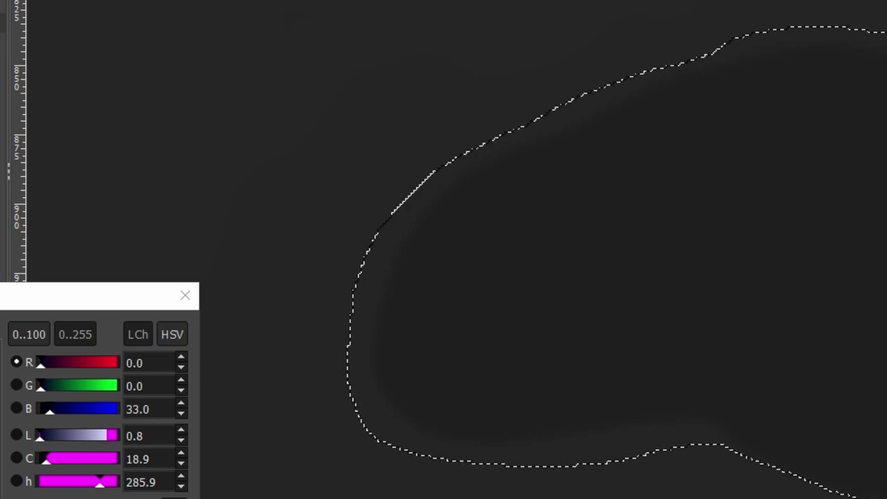
{"action": "left_click", "coordinate": [695, 264]}
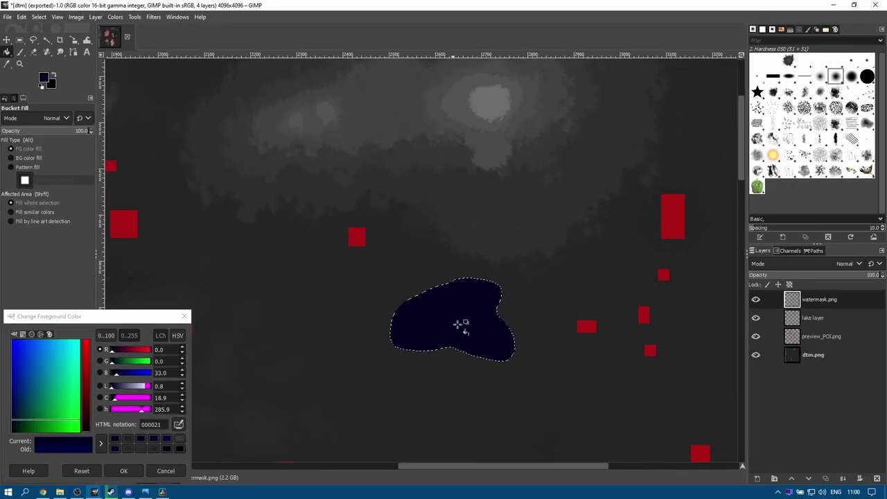
{"action": "scroll", "coordinate": [475, 277], "scroll_direction": "up", "scroll_amount": 3}
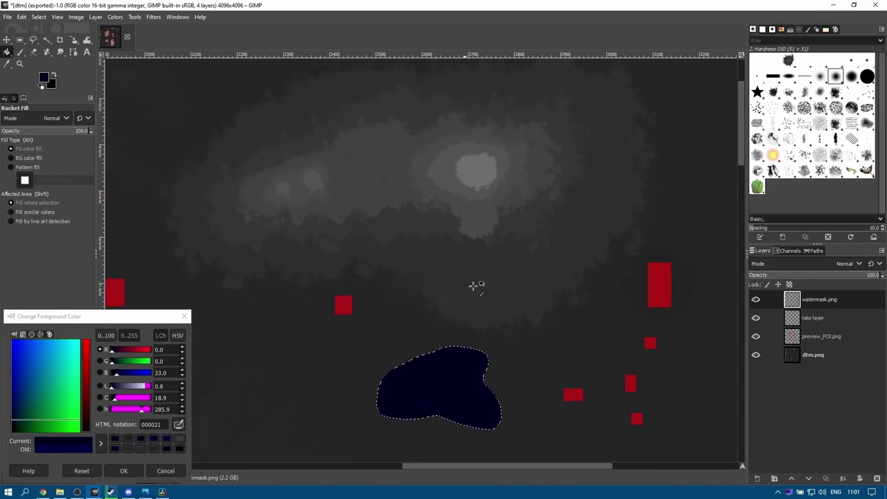
Make the lake layer active and trace a new lake outline above the blue lake
{"action": "scroll", "coordinate": [478, 286], "scroll_direction": "up", "scroll_amount": 1, "text": "ctrl"}
{"action": "left_click", "coordinate": [820, 316]}
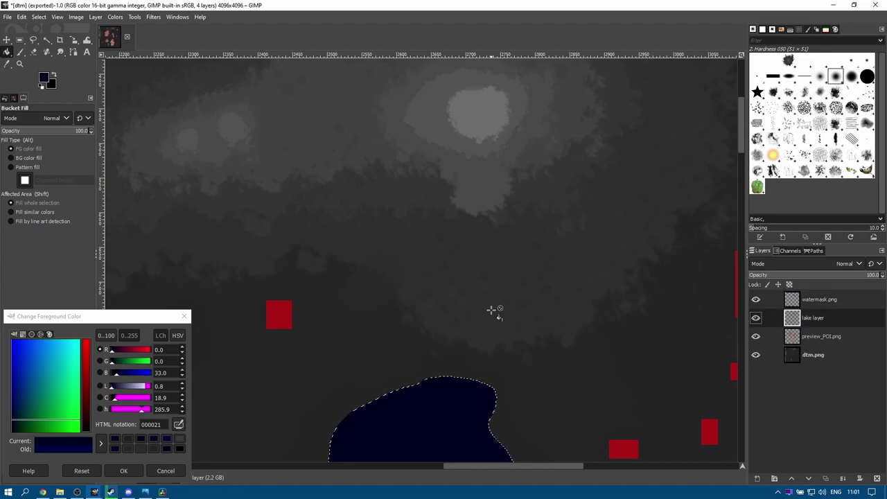
{"action": "left_click", "coordinate": [32, 40]}
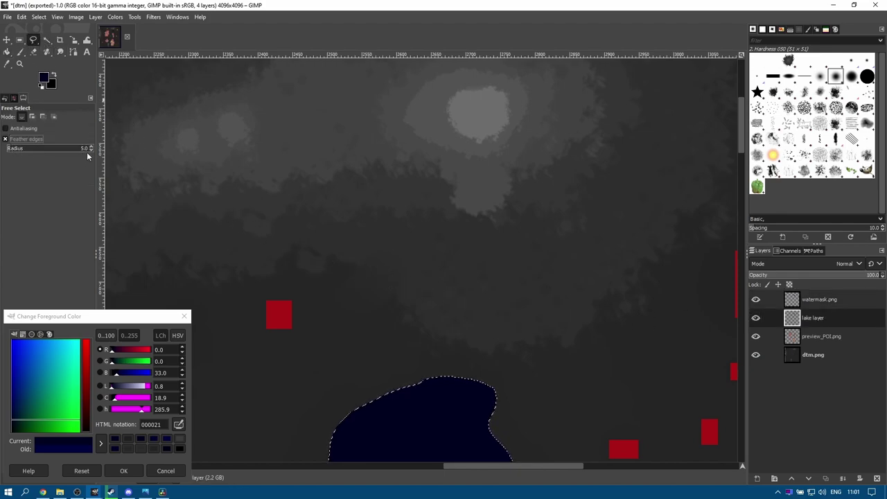
{"action": "mouse_move", "coordinate": [443, 298]}
{"action": "left_mouse_down"}
{"action": "mouse_move", "coordinate": [483, 313]}
{"action": "mouse_move", "coordinate": [550, 307]}
{"action": "mouse_move", "coordinate": [527, 256]}
{"action": "mouse_move", "coordinate": [435, 240]}
{"action": "mouse_move", "coordinate": [443, 296]}
{"action": "left_mouse_up"}
{"action": "key", "text": "Return"}
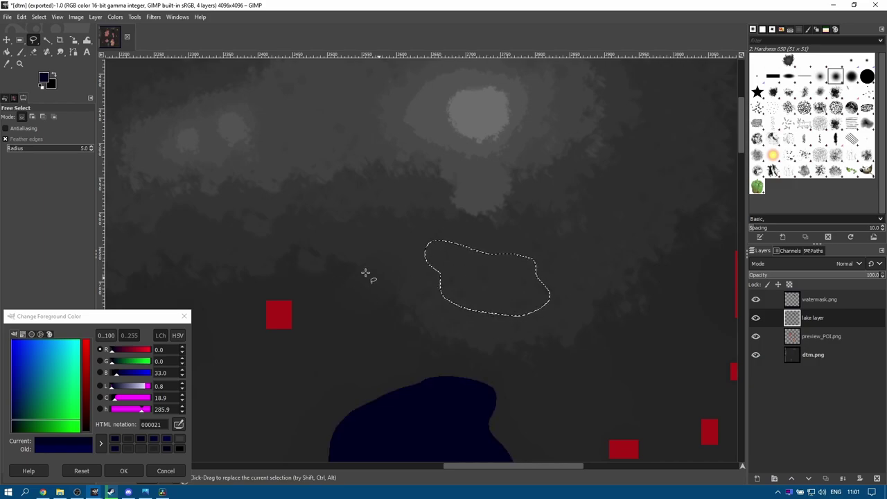
Set the foreground to grey 272727 (39/39/39) and bucket-fill the new outline
{"action": "left_click", "coordinate": [502, 270]}
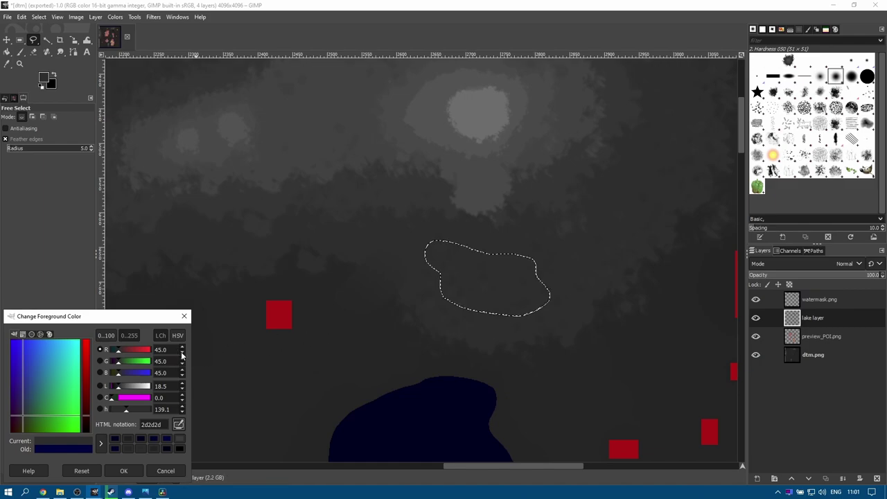
{"action": "double_click", "coordinate": [174, 350]}
{"action": "type", "text": "39"}
{"action": "key", "text": "Tab"}
{"action": "type", "text": "39"}
{"action": "key", "text": "Tab"}
{"action": "type", "text": "3"}
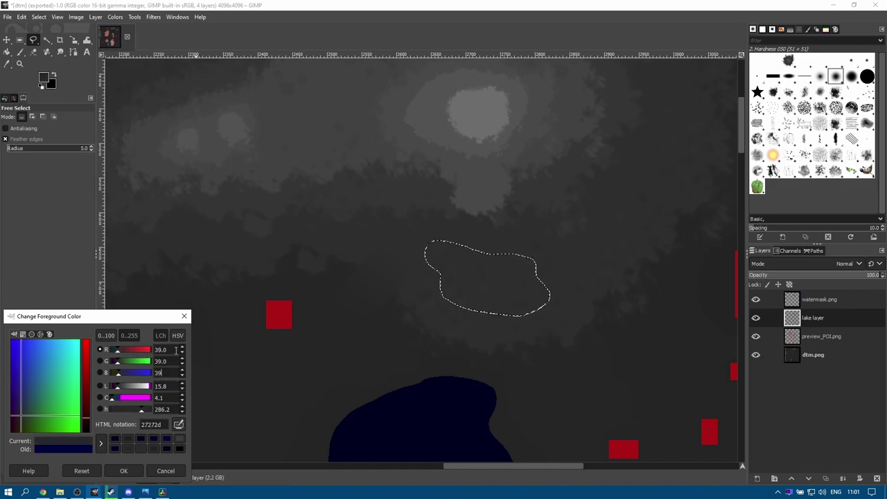
{"action": "key", "text": "Tab"}
{"action": "left_click", "coordinate": [7, 52]}
{"action": "left_click", "coordinate": [462, 260]}
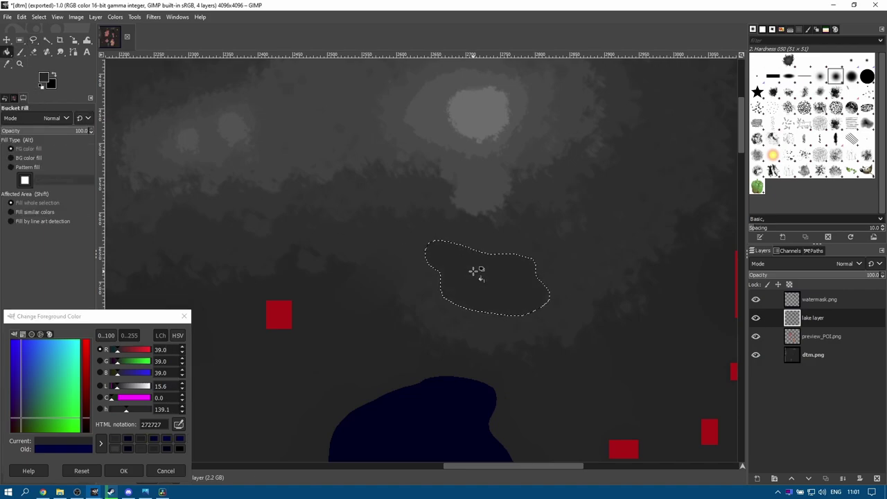
{"action": "scroll", "coordinate": [257, 271], "scroll_direction": "up", "scroll_amount": 2}
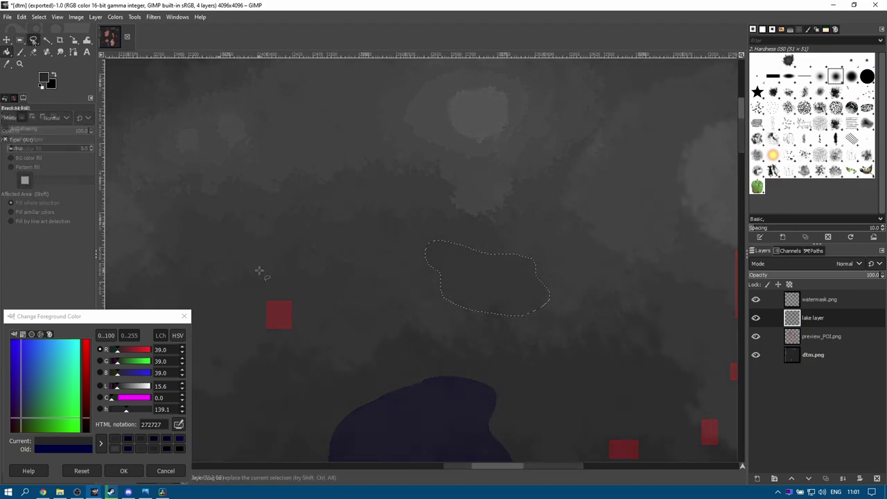
Trace the outline of the next lake with Free Select
{"action": "key", "text": "f"}
{"action": "mouse_move", "coordinate": [251, 277]}
{"action": "left_mouse_down"}
{"action": "mouse_move", "coordinate": [372, 277]}
{"action": "mouse_move", "coordinate": [443, 186]}
{"action": "mouse_move", "coordinate": [429, 90]}
{"action": "mouse_move", "coordinate": [281, 159]}
{"action": "mouse_move", "coordinate": [192, 181]}
{"action": "mouse_move", "coordinate": [228, 271]}
{"action": "left_mouse_up"}
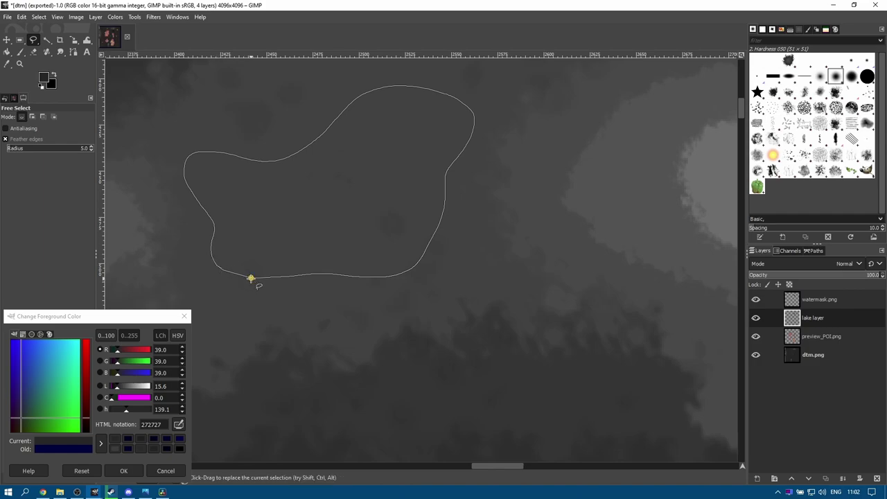
{"action": "key", "text": "Return"}
Bucket-fill the traced lake with grey 3b3b3b (59/59/59)
{"action": "left_click_drag", "start_coordinate": [22, 414], "coordinate": [28, 408]}
{"action": "type", "text": "9"}
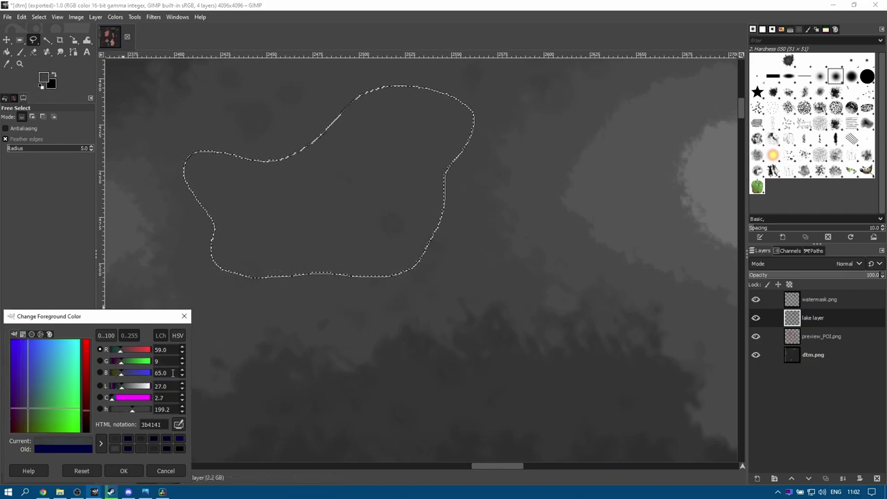
{"action": "type", "text": "5"}
{"action": "key", "text": "Tab"}
{"action": "type", "text": "59"}
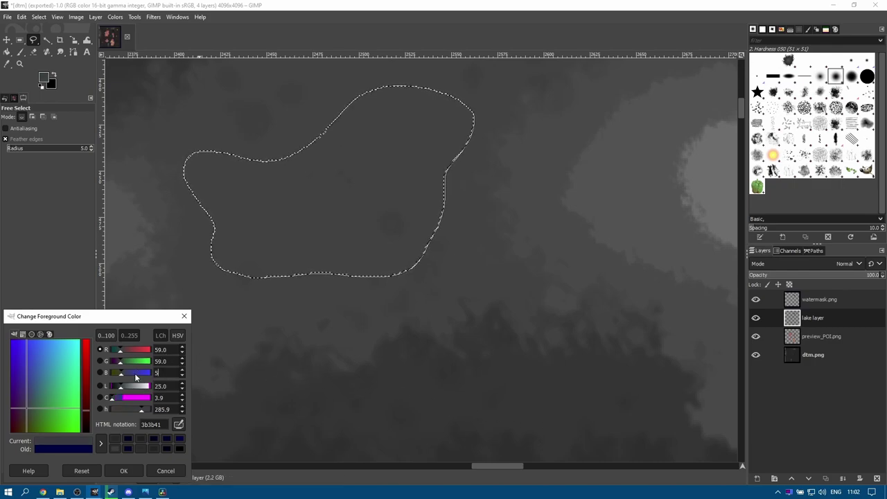
{"action": "key", "text": "shift+Tab"}
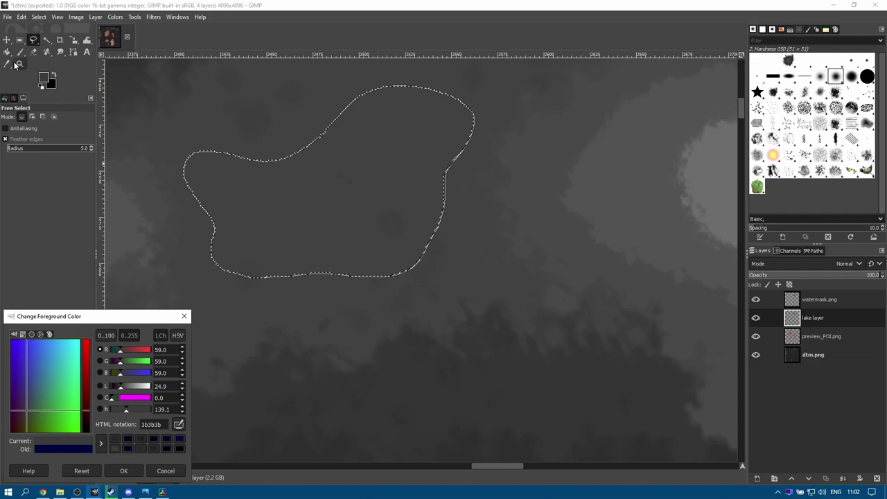
{"action": "left_click", "coordinate": [9, 53]}
{"action": "left_click", "coordinate": [344, 214]}
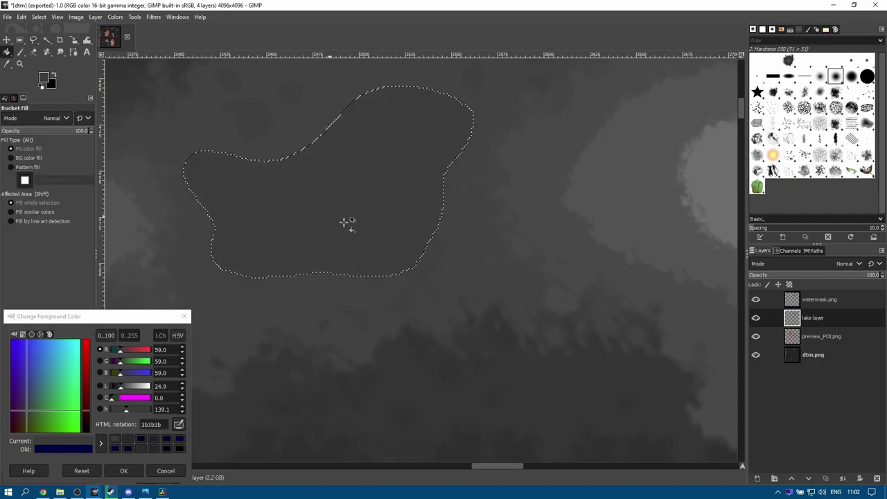
Select a slightly wider freehand outline around the filled lake
{"action": "key", "text": "f"}
{"action": "mouse_move", "coordinate": [339, 105]}
{"action": "left_mouse_down"}
{"action": "mouse_move", "coordinate": [467, 178]}
{"action": "mouse_move", "coordinate": [476, 92]}
{"action": "left_mouse_up"}
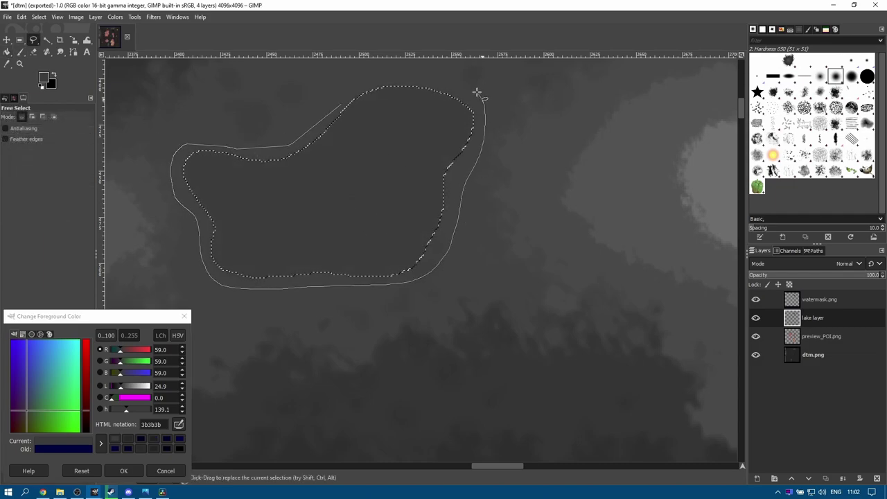
{"action": "double_click", "coordinate": [372, 93]}
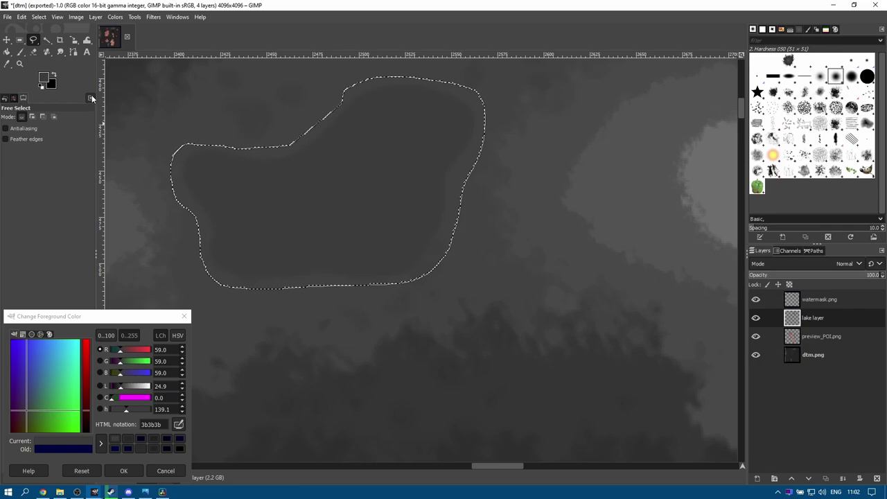
On the watermask.png layer, fill the wider selection with dark blue 00003e (blue 62)
{"action": "left_click", "coordinate": [813, 301]}
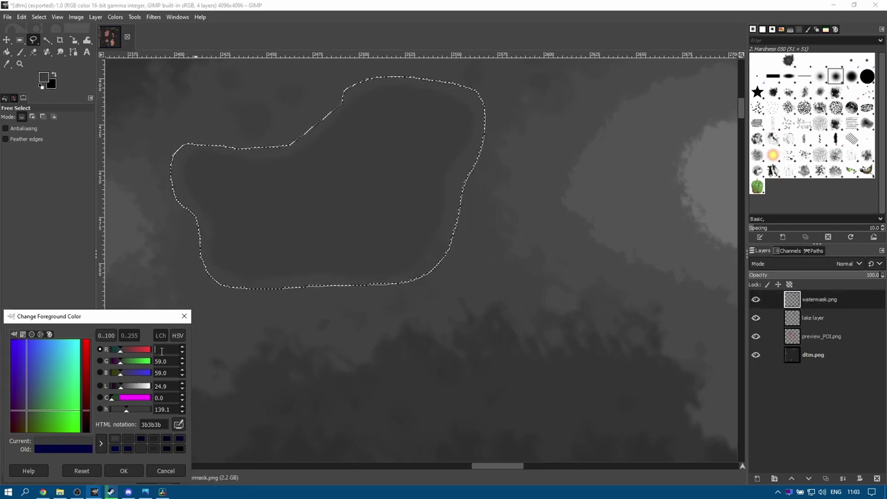
{"action": "type", "text": "0"}
{"action": "key", "text": "Tab"}
{"action": "type", "text": "0"}
{"action": "key", "text": "Tab"}
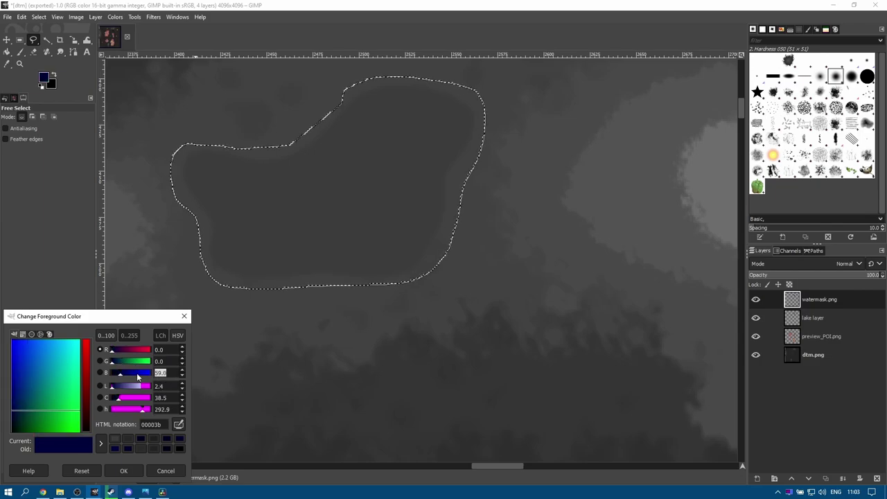
{"action": "type", "text": "62"}
{"action": "key", "text": "shift+b"}
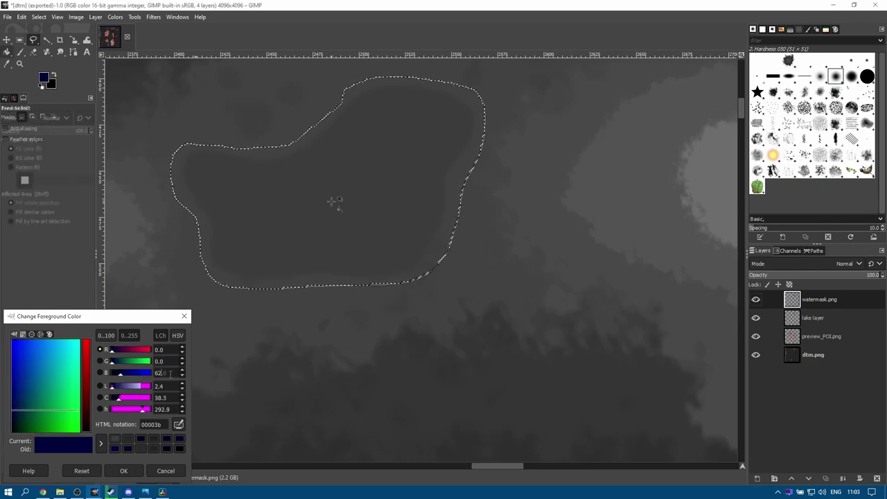
{"action": "left_click", "coordinate": [335, 201]}
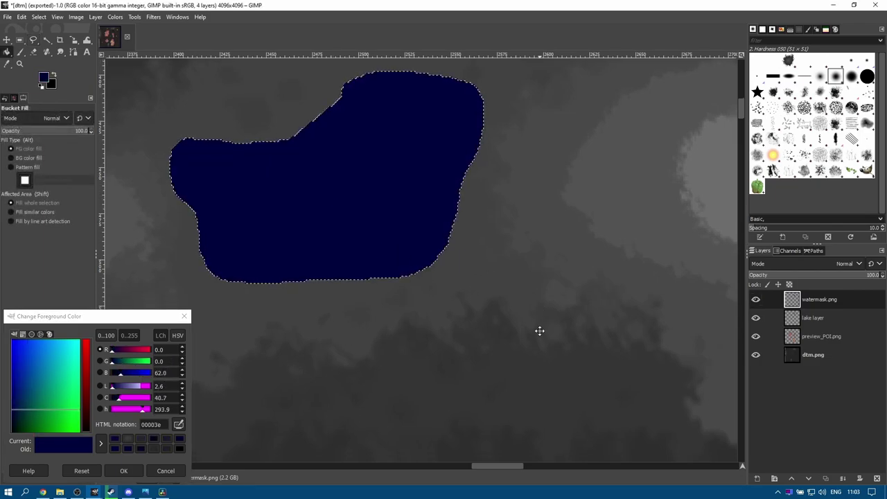
Trace the next lake basin and bucket-fill it with dark blue 000029 (blue 41)
{"action": "left_click_drag", "start_coordinate": [538, 331], "coordinate": [239, 141]}
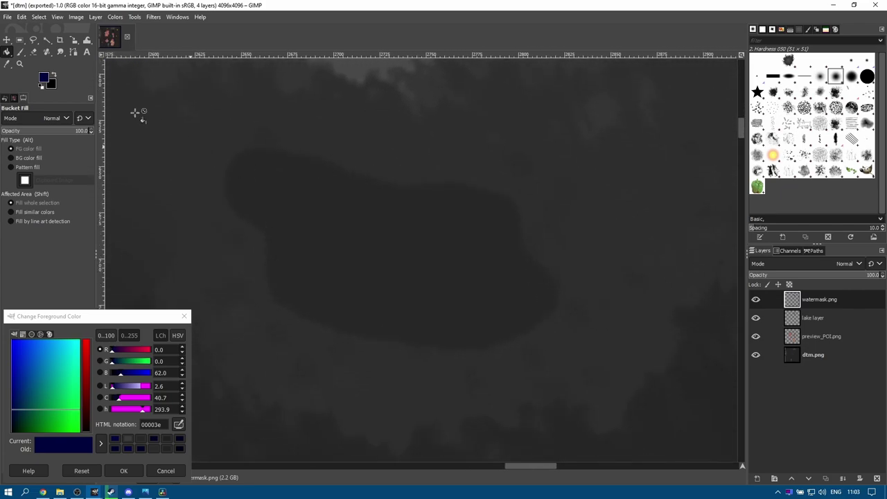
{"action": "left_click", "coordinate": [33, 40]}
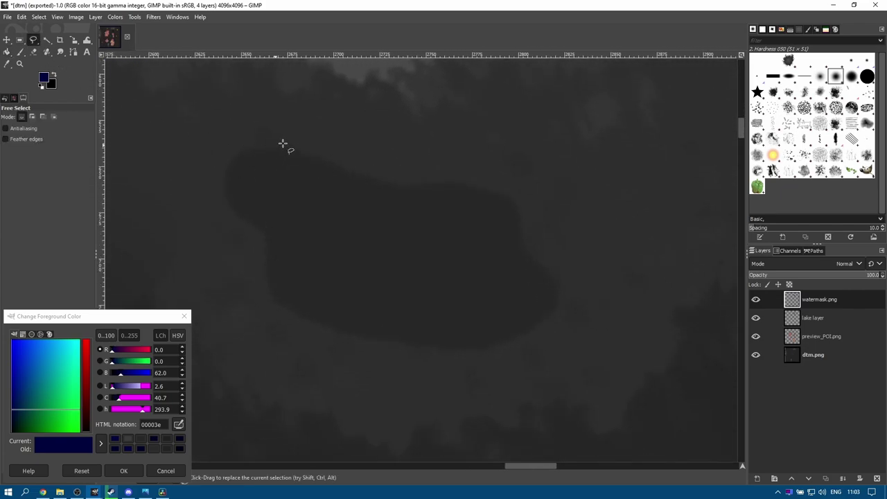
{"action": "mouse_move", "coordinate": [283, 143]}
{"action": "left_mouse_down"}
{"action": "mouse_move", "coordinate": [348, 165]}
{"action": "mouse_move", "coordinate": [266, 136]}
{"action": "left_mouse_up"}
{"action": "key", "text": "Return"}
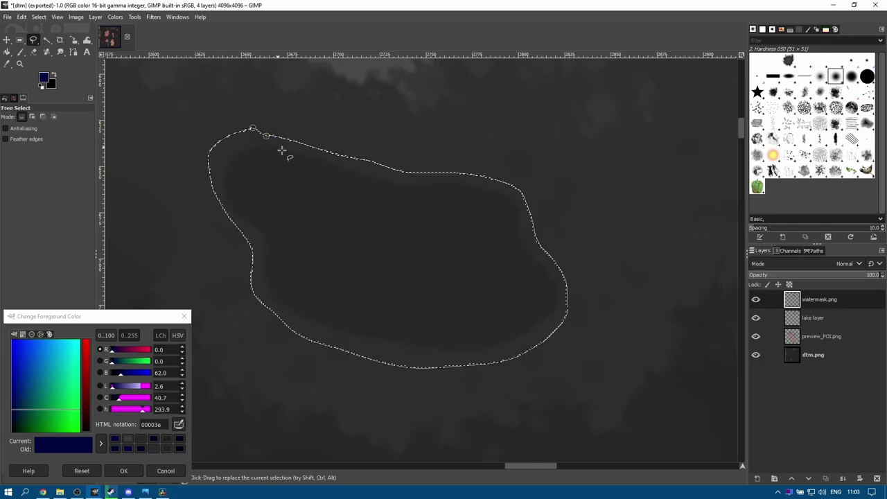
{"action": "type", "text": "41"}
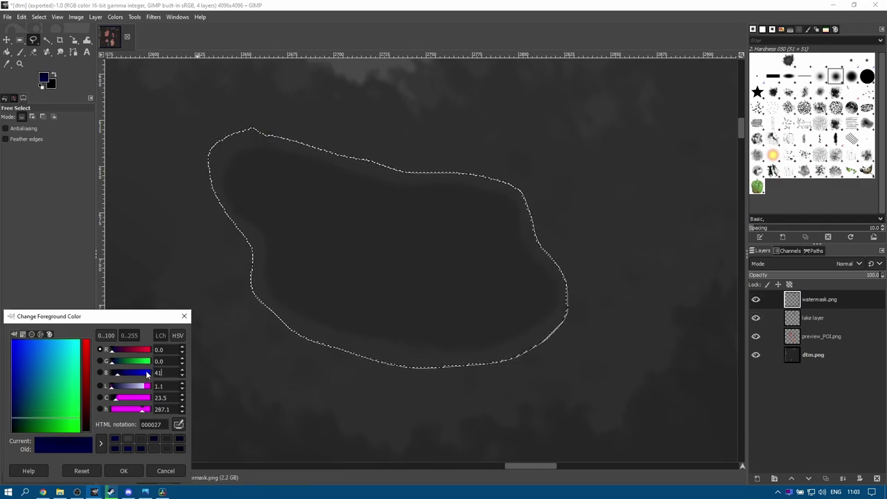
{"action": "key", "text": "shift+Tab"}
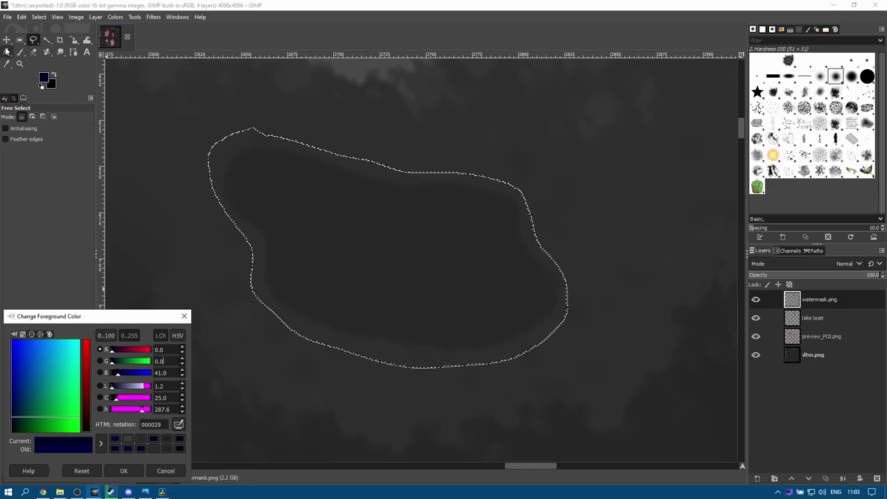
{"action": "left_click", "coordinate": [7, 52]}
{"action": "left_click", "coordinate": [352, 237]}
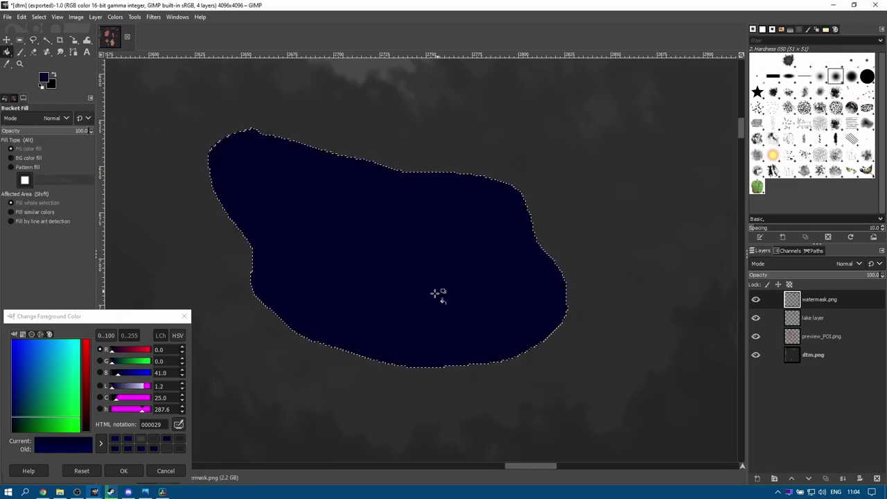
{"action": "scroll", "coordinate": [431, 291], "scroll_direction": "down", "scroll_amount": 3}
{"action": "scroll", "coordinate": [428, 291], "scroll_direction": "down", "scroll_amount": 1}
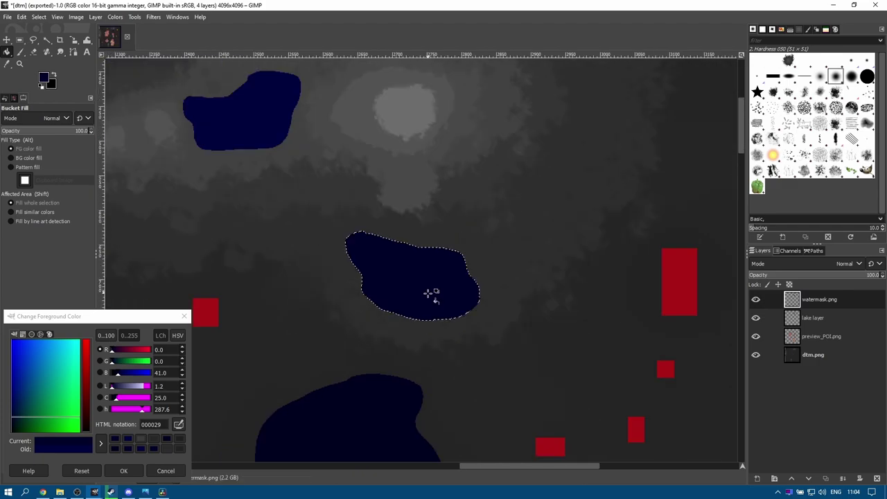
Hide the watermask and preview_POI layers, deselect, and re-export the image to dtm.png
{"action": "scroll", "coordinate": [430, 294], "scroll_direction": "down", "scroll_amount": 1}
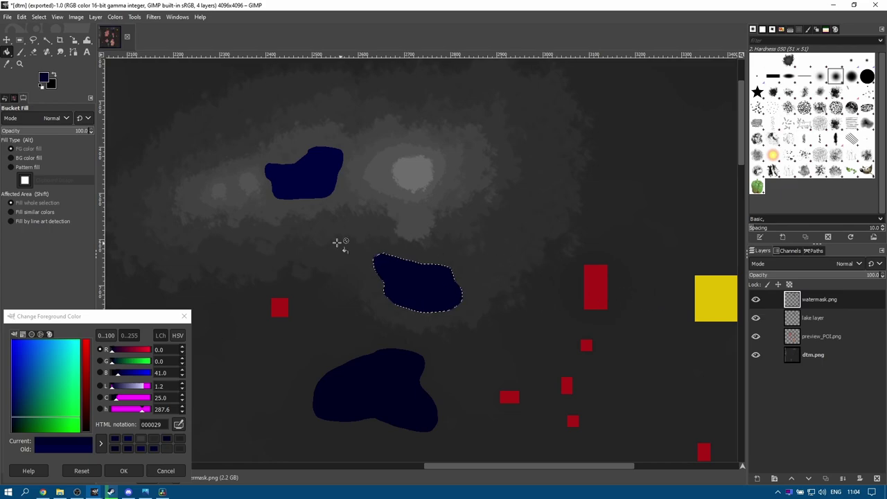
{"action": "left_click", "coordinate": [8, 18]}
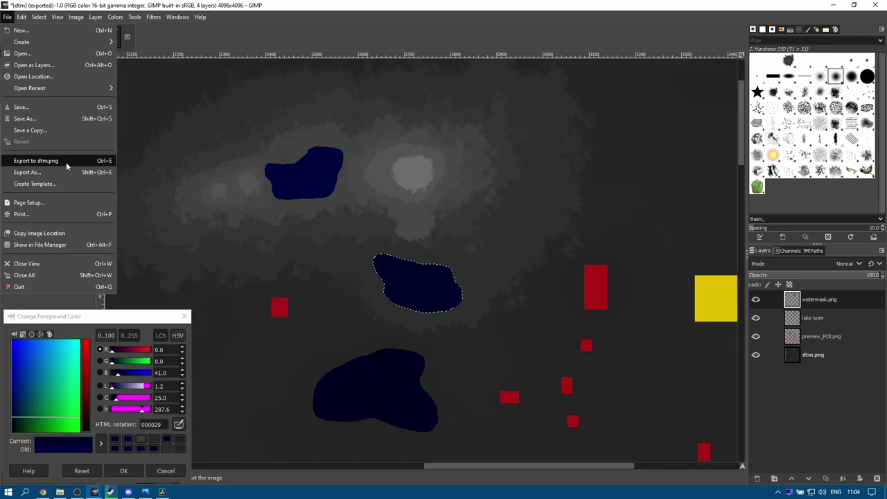
{"action": "left_click", "coordinate": [756, 302]}
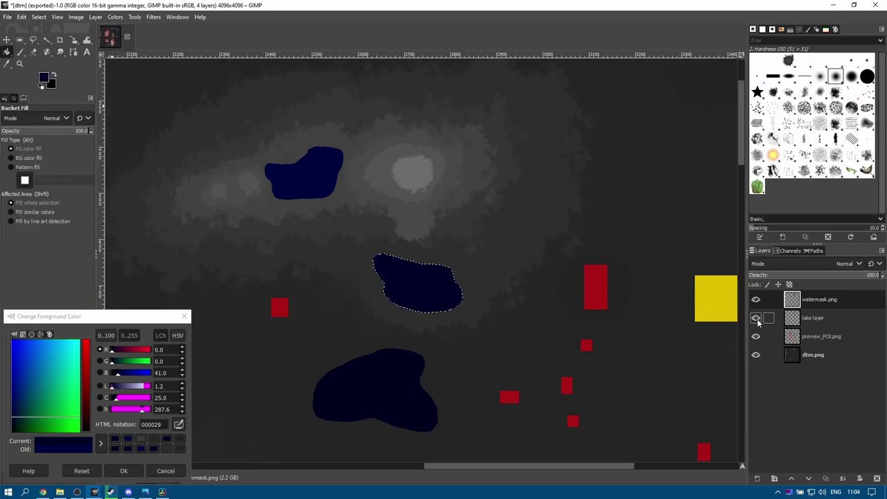
{"action": "left_click", "coordinate": [755, 298]}
{"action": "left_click", "coordinate": [756, 336]}
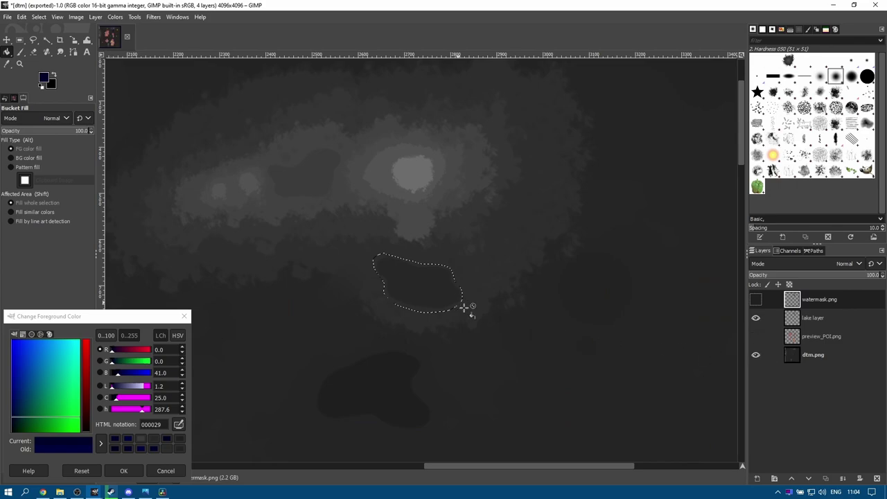
{"action": "key", "text": "ctrl+shift+a"}
{"action": "left_click", "coordinate": [9, 16]}
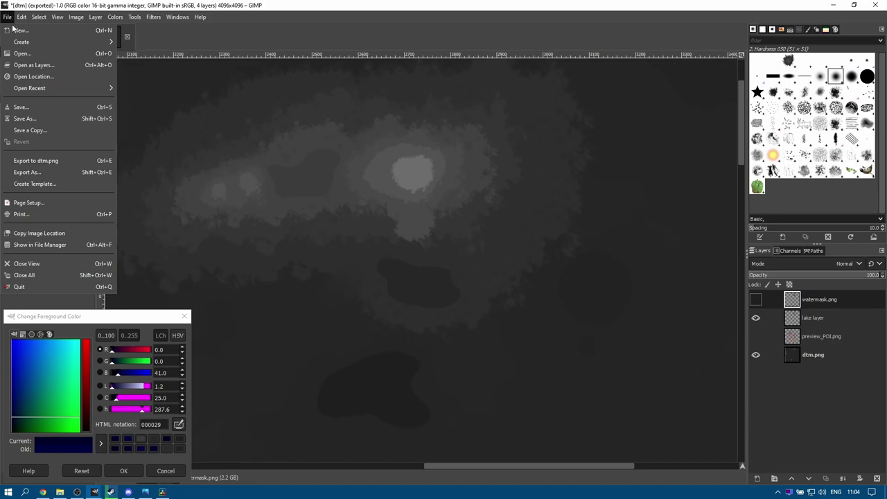
{"action": "left_click", "coordinate": [45, 160]}
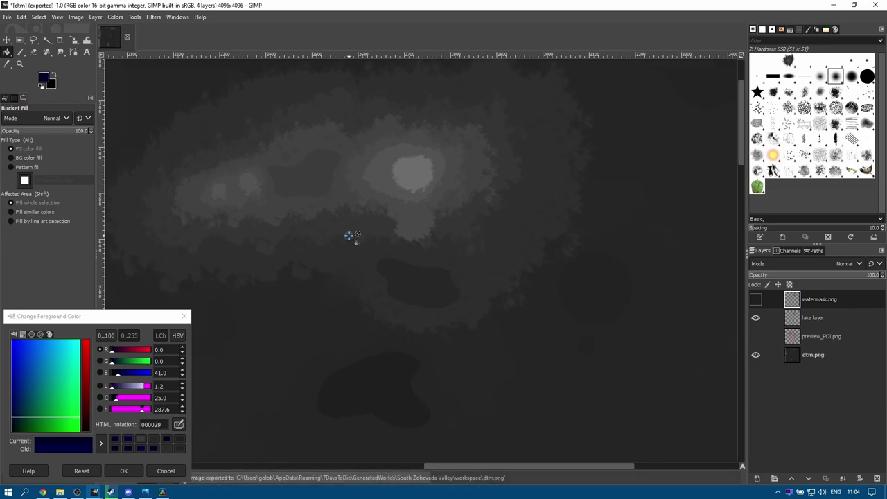
Leave only the watermask layer visible, hiding the lake and dtm layers, and start Export As
{"action": "left_click", "coordinate": [755, 299]}
{"action": "left_click", "coordinate": [755, 318]}
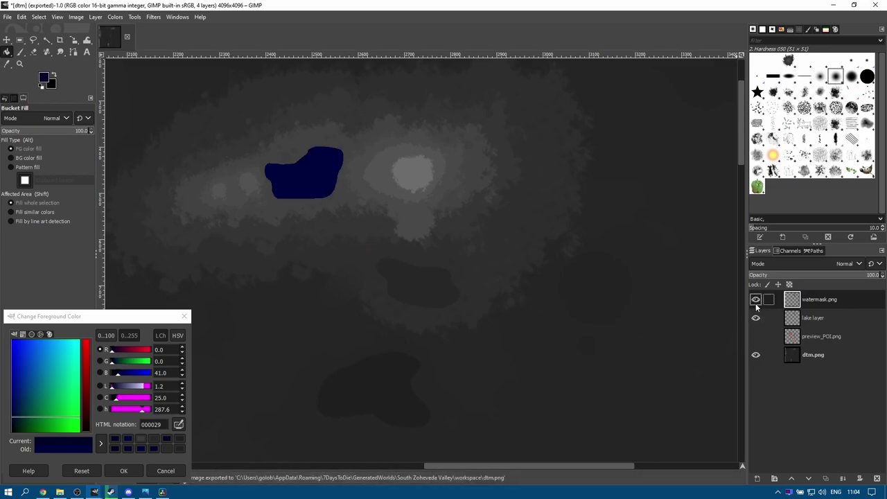
{"action": "left_click", "coordinate": [755, 354]}
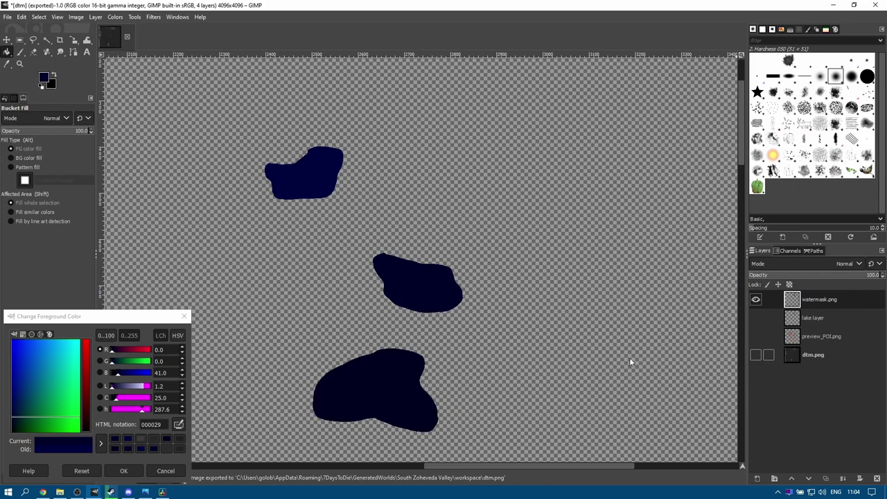
{"action": "scroll", "coordinate": [462, 255], "scroll_direction": "down", "scroll_amount": 2}
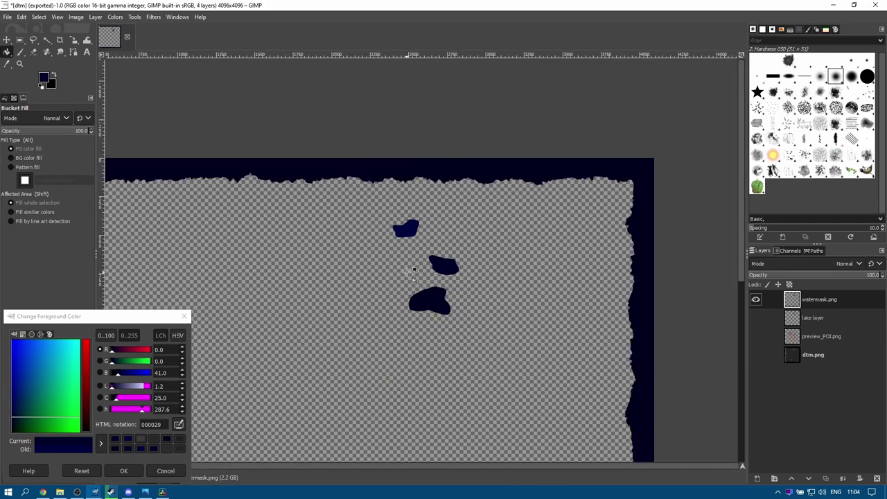
{"action": "left_click", "coordinate": [10, 18]}
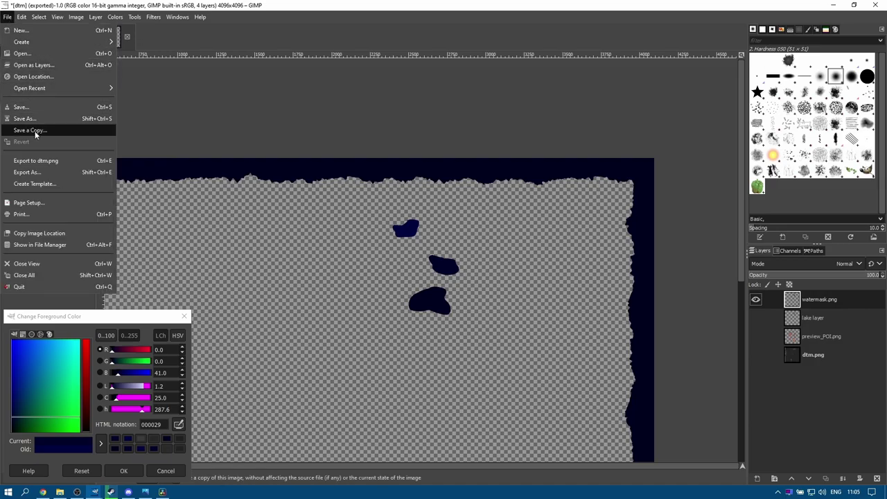
{"action": "left_click", "coordinate": [26, 174]}
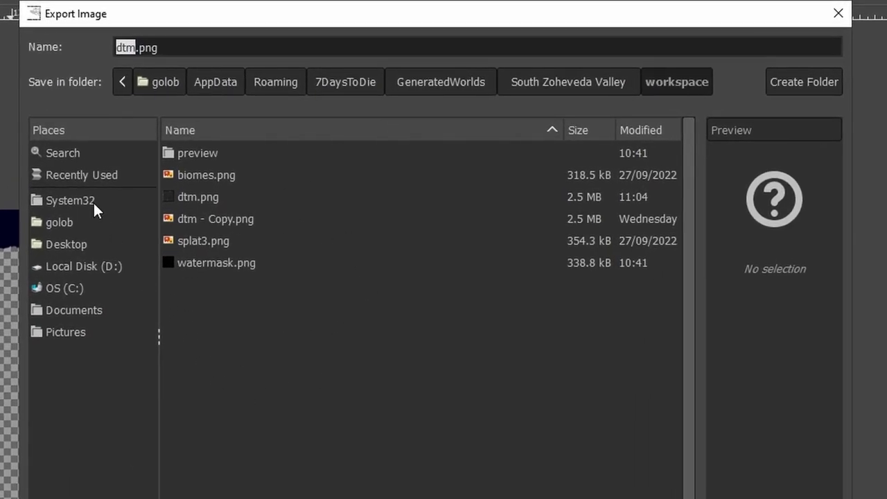
Browse to South Zoheveda Valley > workspace and target the existing watermask.png
{"action": "left_click", "coordinate": [67, 244]}
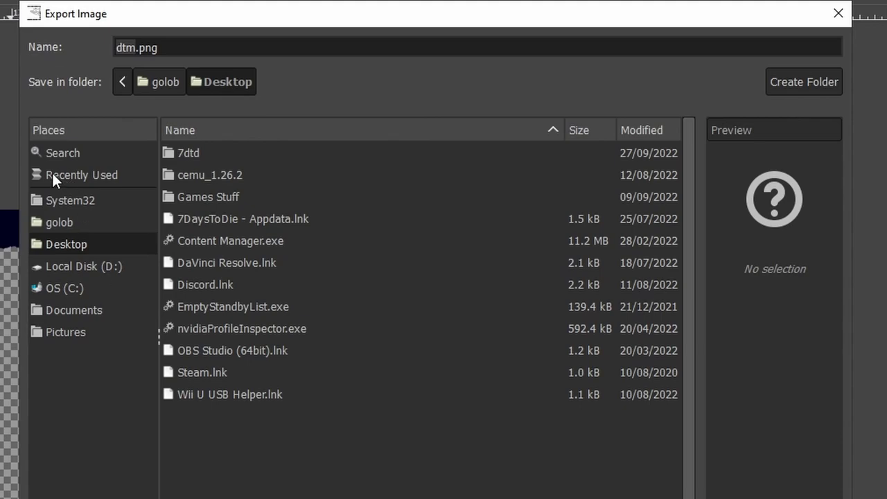
{"action": "left_click", "coordinate": [83, 178]}
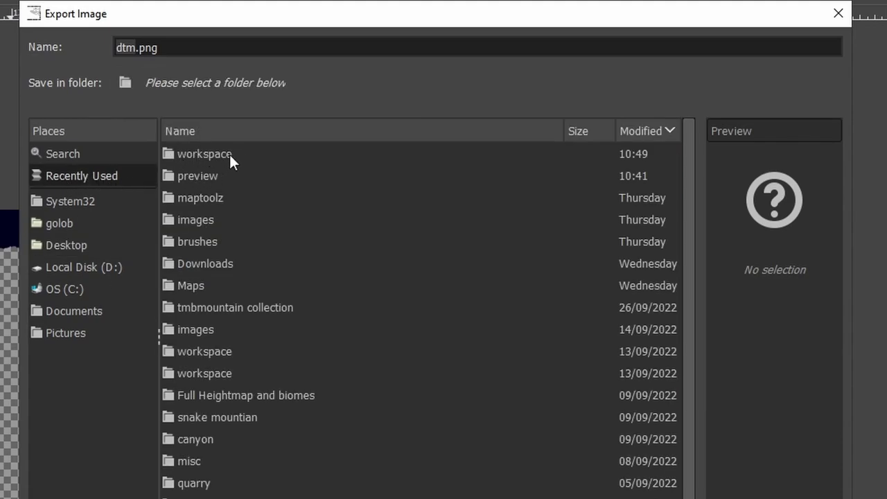
{"action": "left_click", "coordinate": [195, 152]}
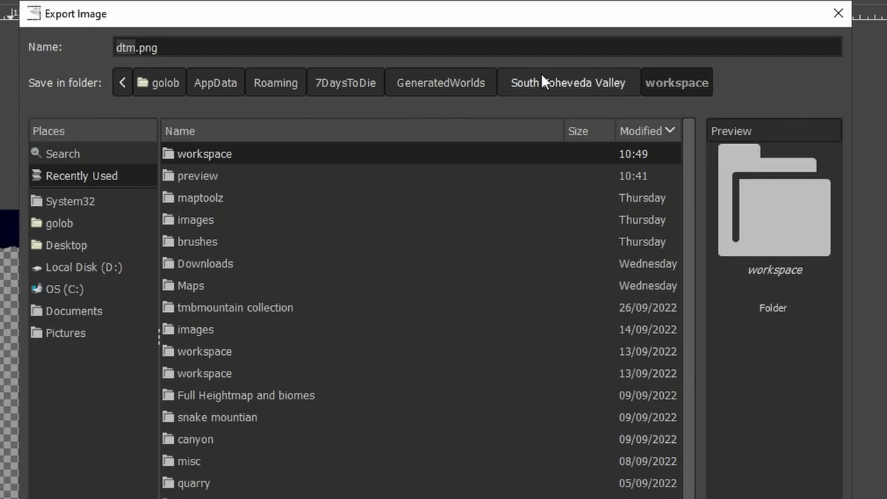
{"action": "left_click", "coordinate": [476, 81]}
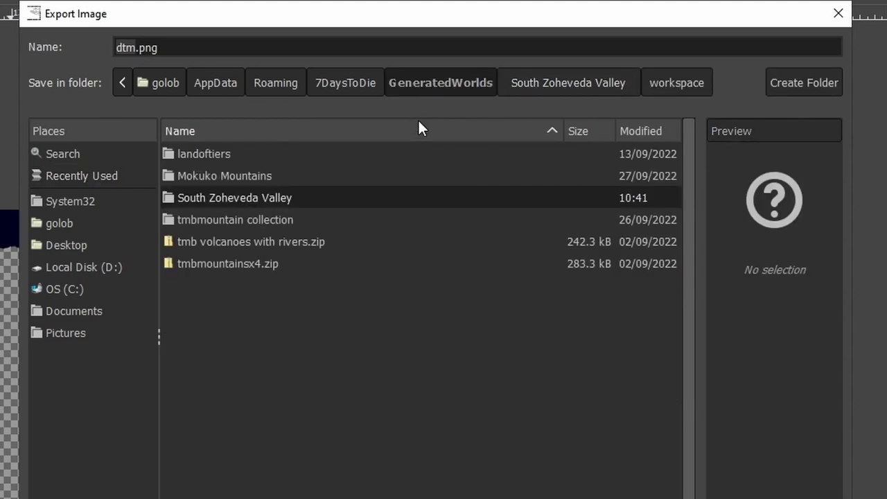
{"action": "left_click", "coordinate": [580, 80]}
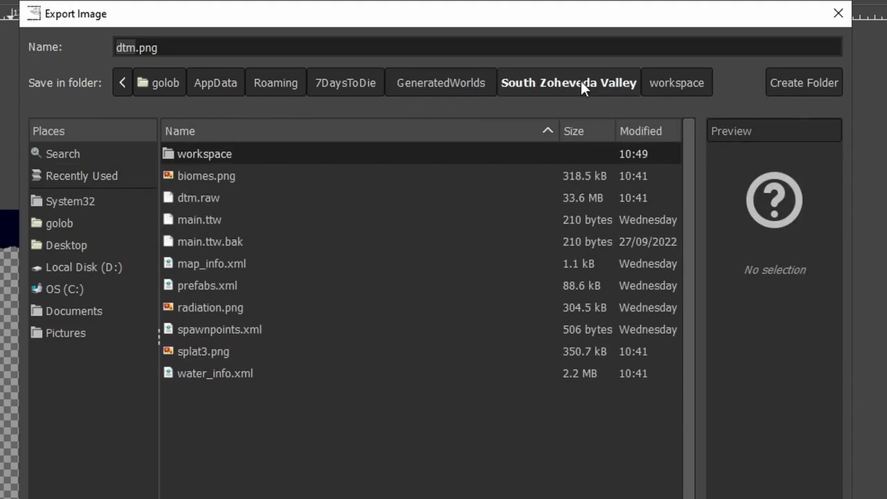
{"action": "double_click", "coordinate": [223, 154]}
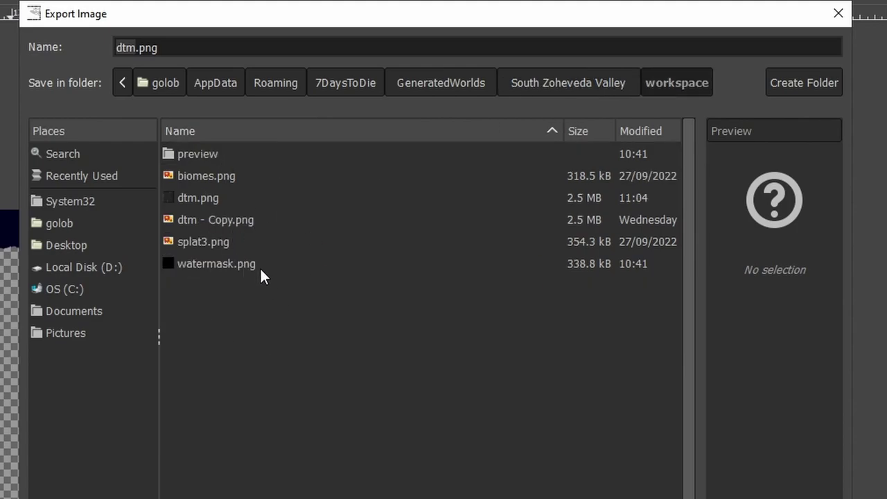
{"action": "left_click", "coordinate": [200, 265]}
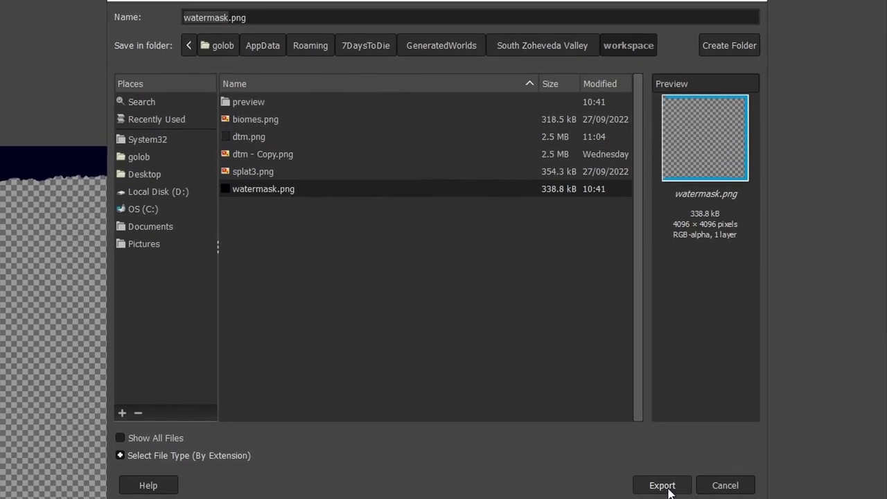
Replace watermask.png, exporting it with the 8bpc RGB pixel format
{"action": "left_click", "coordinate": [666, 487]}
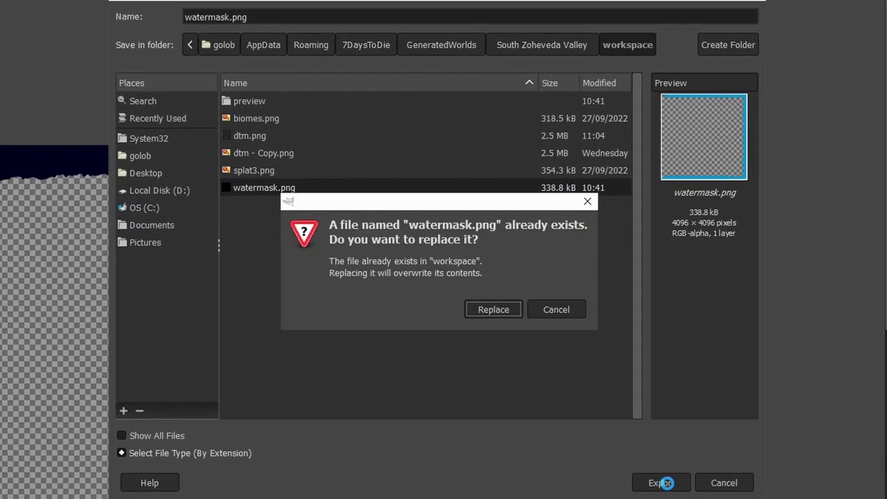
{"action": "left_click", "coordinate": [483, 309]}
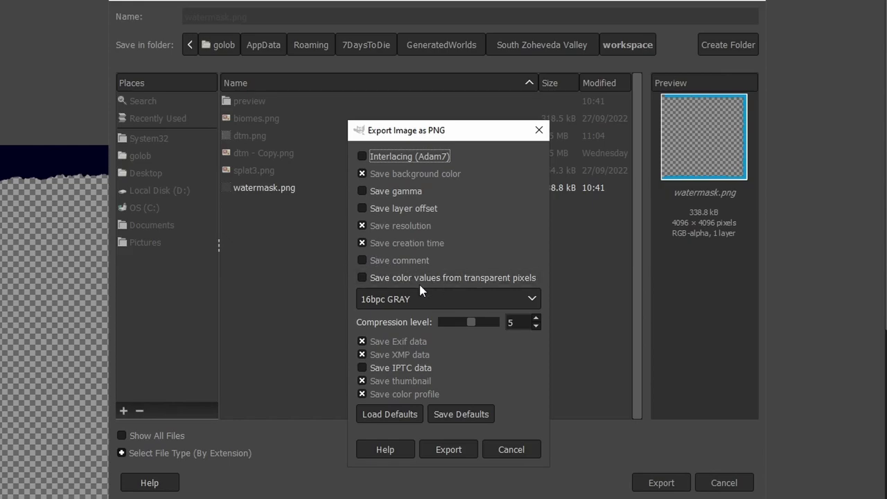
{"action": "left_click", "coordinate": [419, 301]}
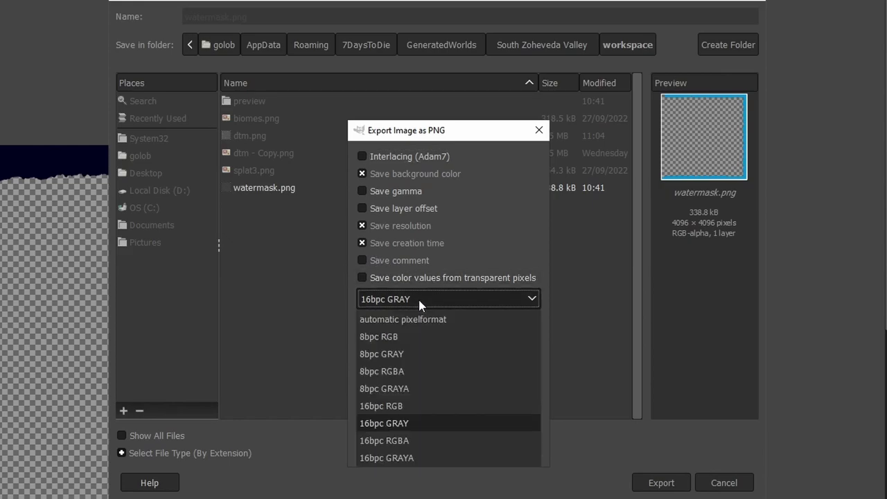
{"action": "left_click", "coordinate": [379, 338]}
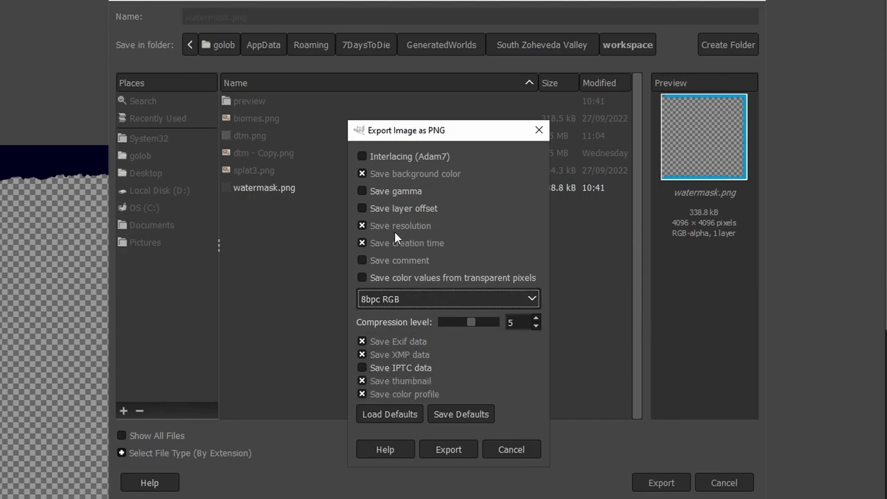
{"action": "left_click", "coordinate": [450, 450]}
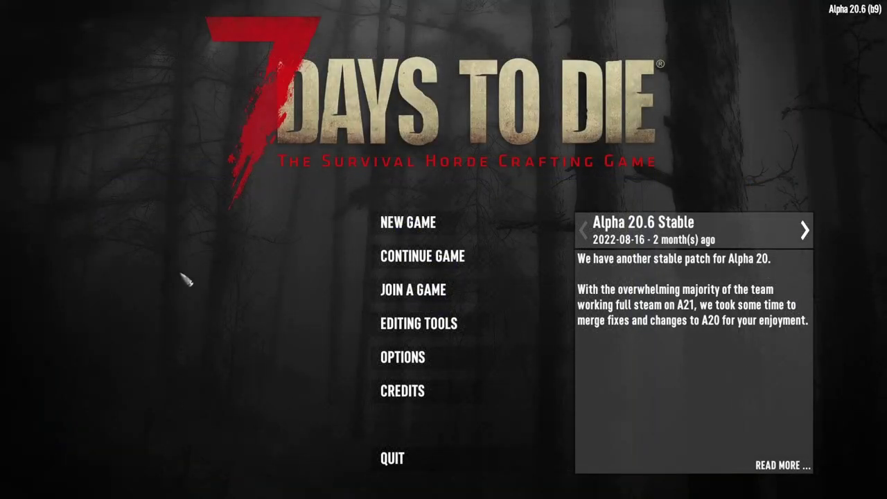
Set up a new game on South Zoheveda Valley, trimming the game name so it's unique
{"action": "key", "text": "F1"}
{"action": "type", "text": "mapconvert 2"}
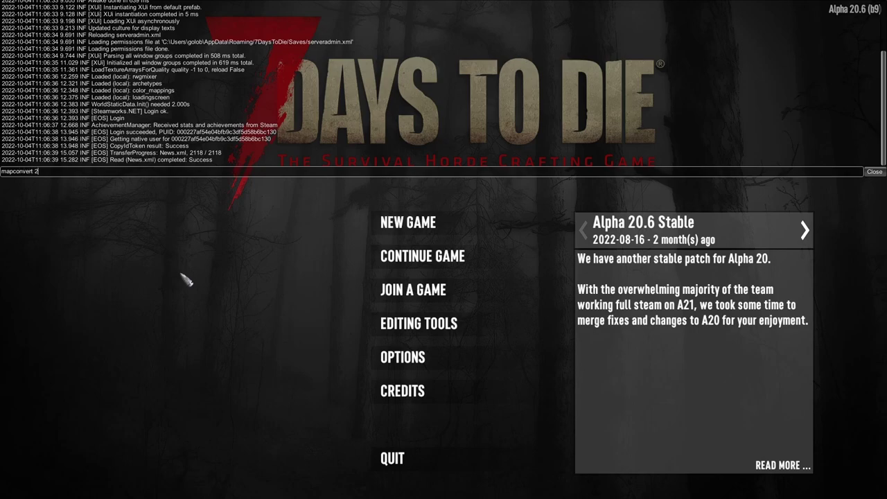
{"action": "left_click", "coordinate": [408, 222]}
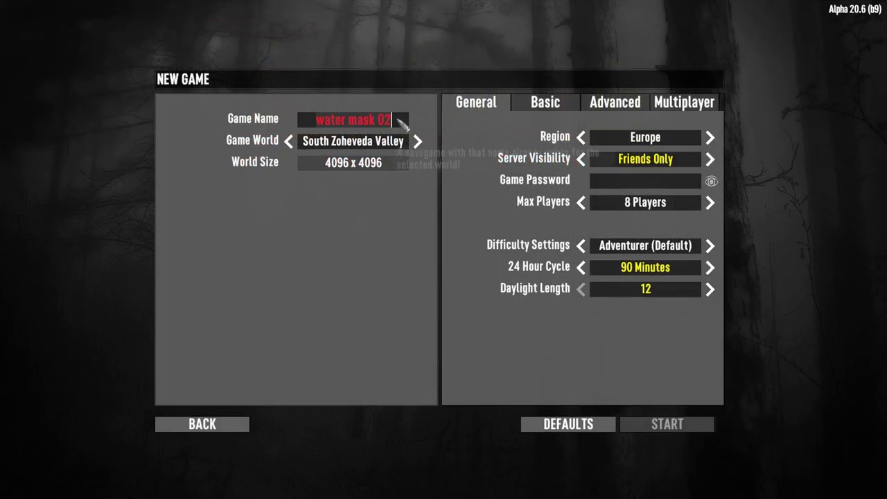
{"action": "key", "text": "BackSpace"}
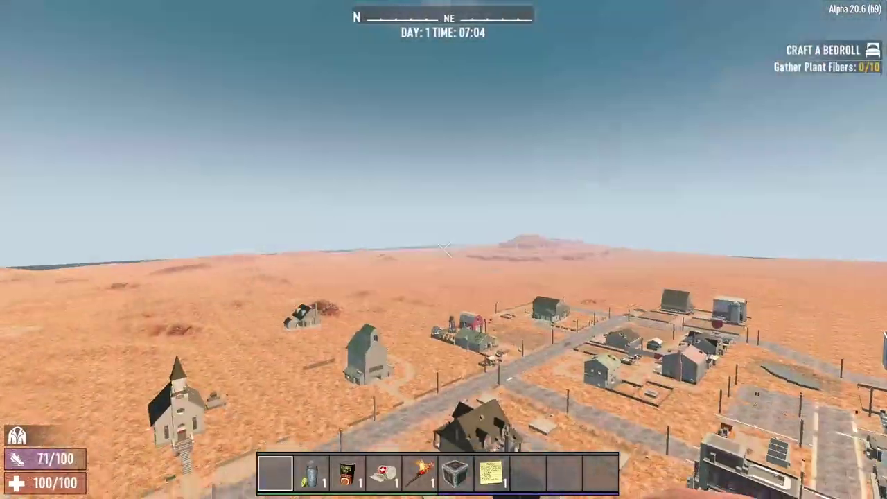
Fly east over the farm to the first pond and dive in to inspect its water and red shoreline
{"action": "key", "text": "shift+w"}
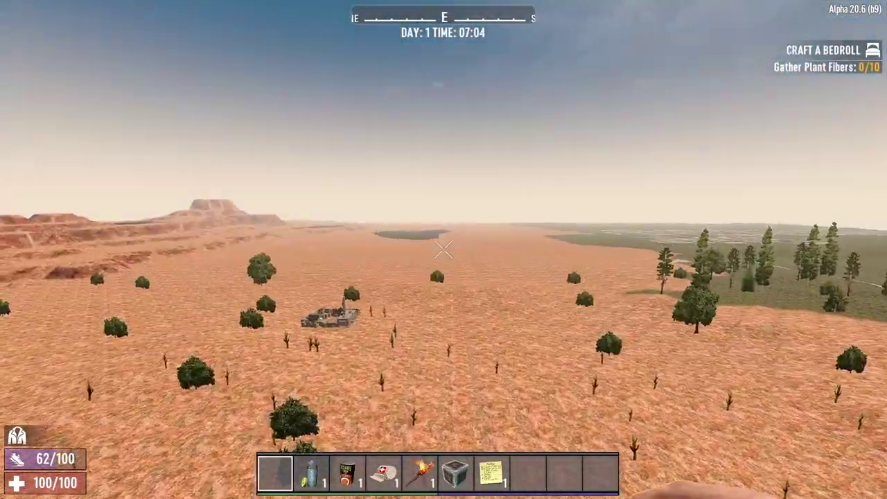
{"action": "key", "text": "shift+w"}
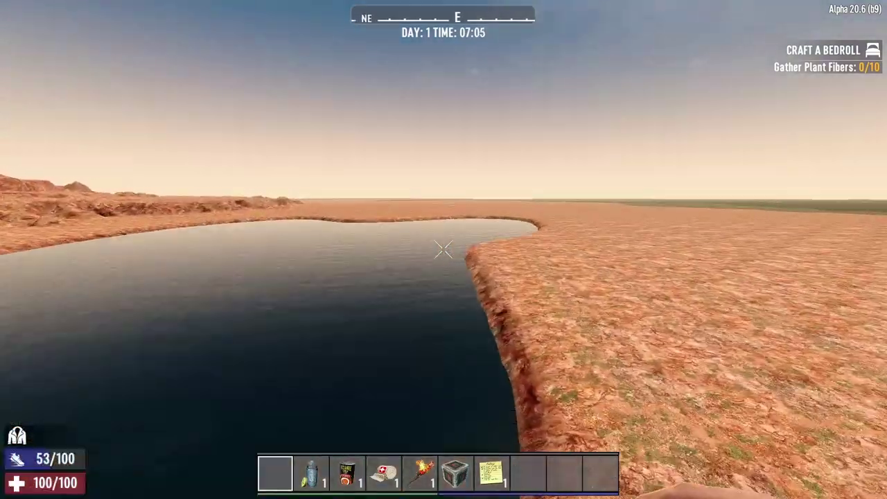
{"action": "key", "text": "w"}
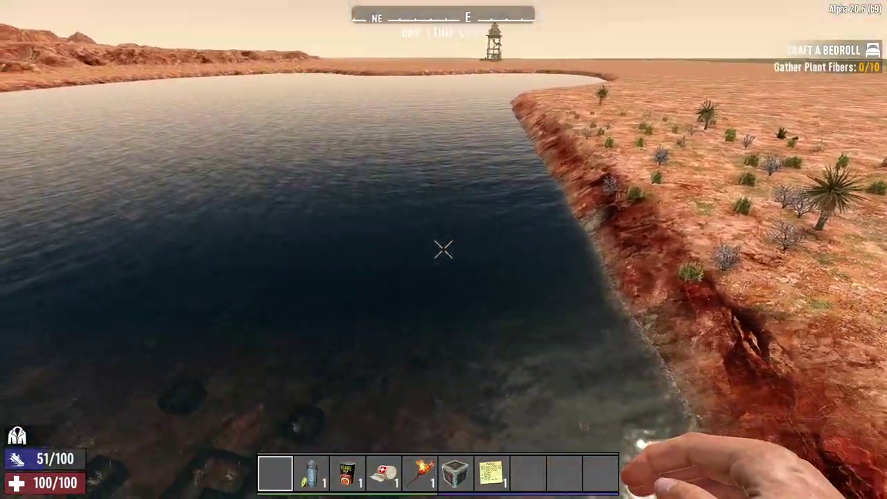
{"action": "key", "text": "w"}
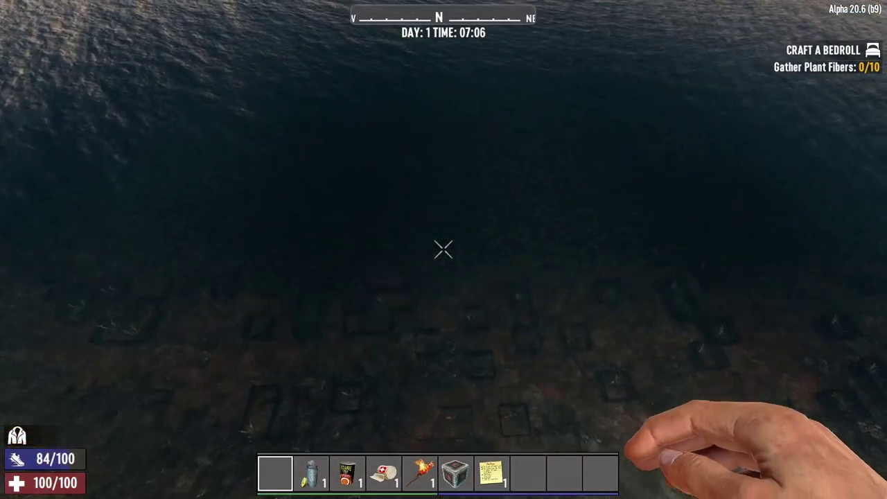
{"action": "key", "text": "w"}
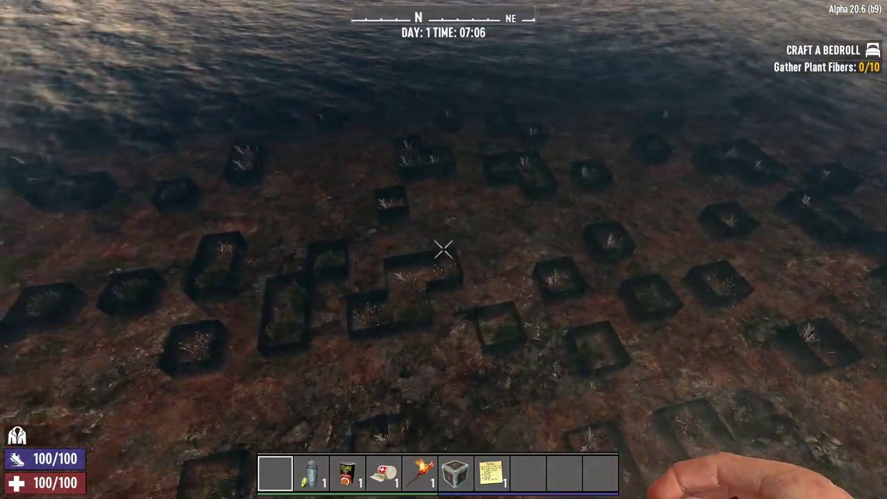
{"action": "key", "text": "w"}
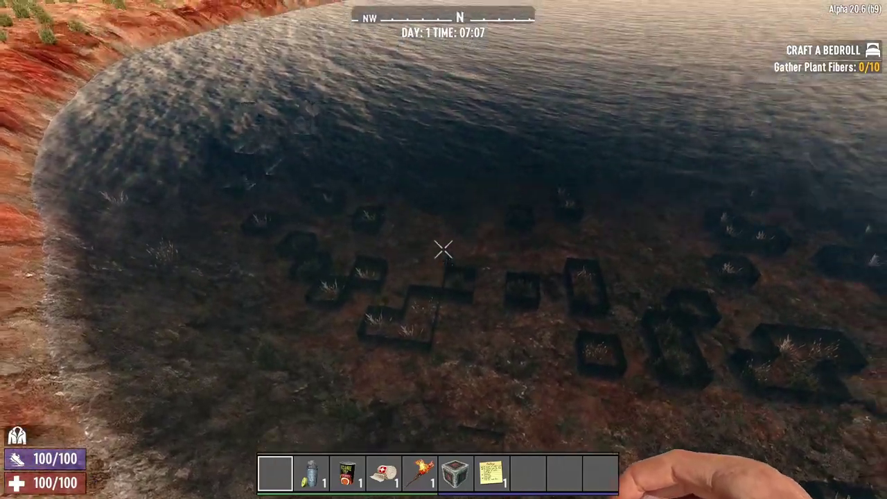
{"action": "key", "text": "w"}
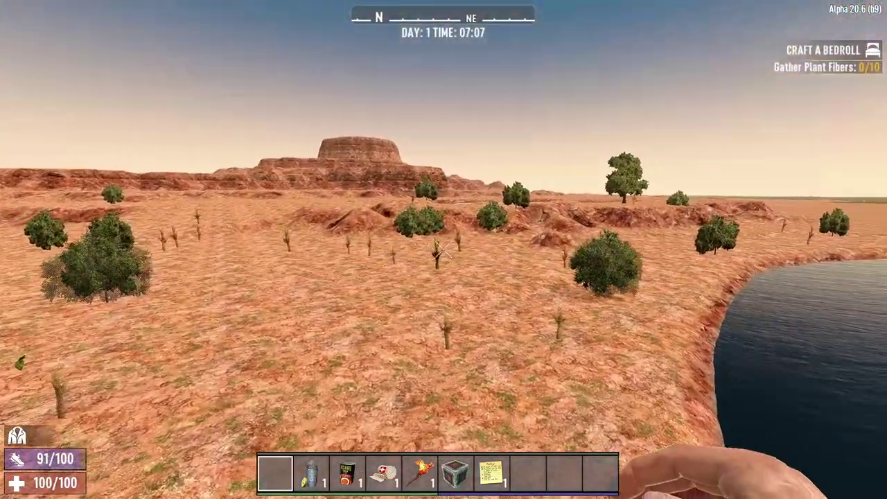
Travel past the ravine to the second pond, checking its bed, deeper water and the sinkhole edge
{"action": "key", "text": "w"}
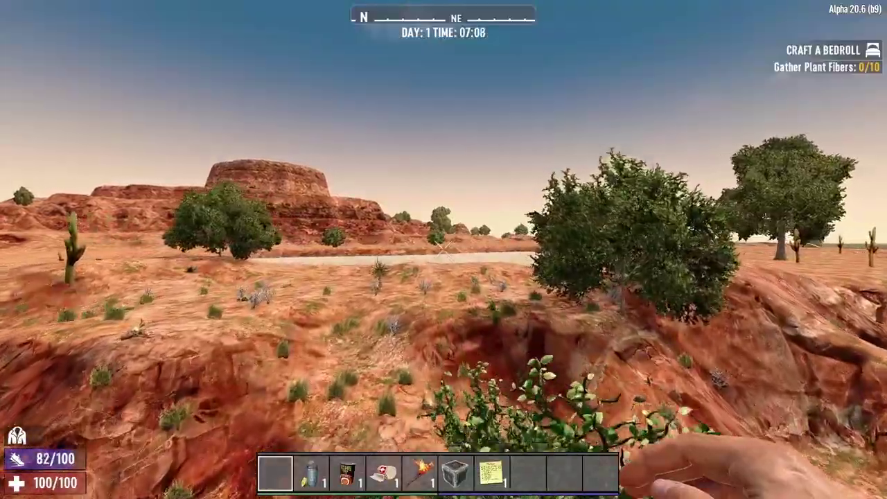
{"action": "key", "text": "w"}
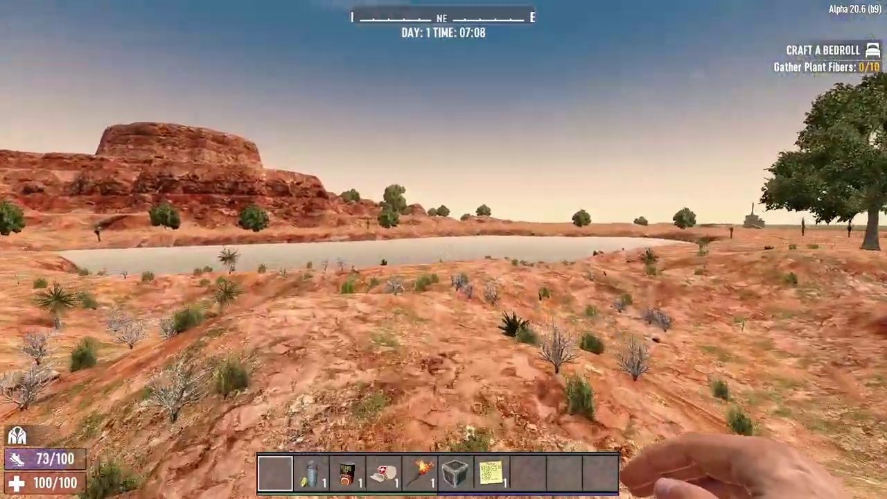
{"action": "key", "text": "w"}
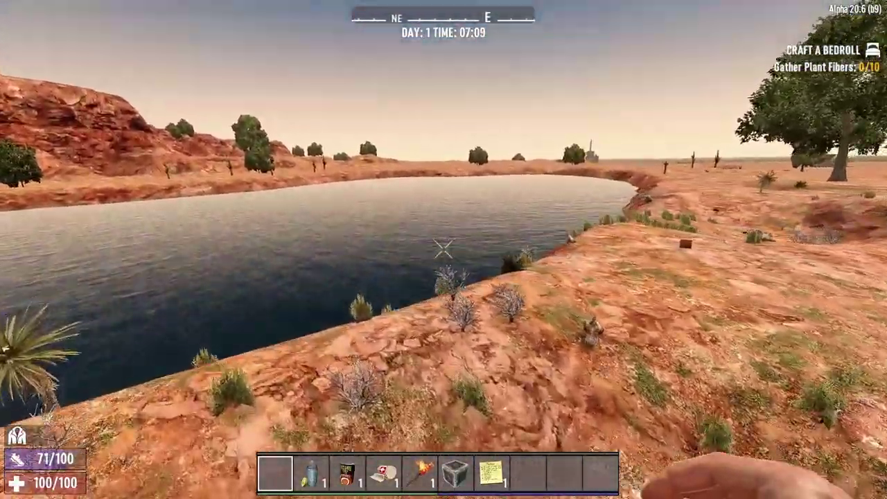
{"action": "key", "text": "w"}
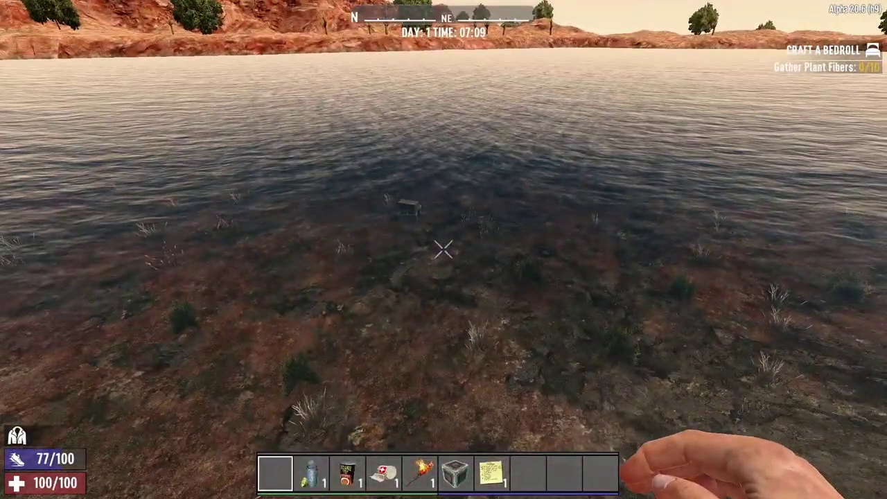
{"action": "key", "text": "w"}
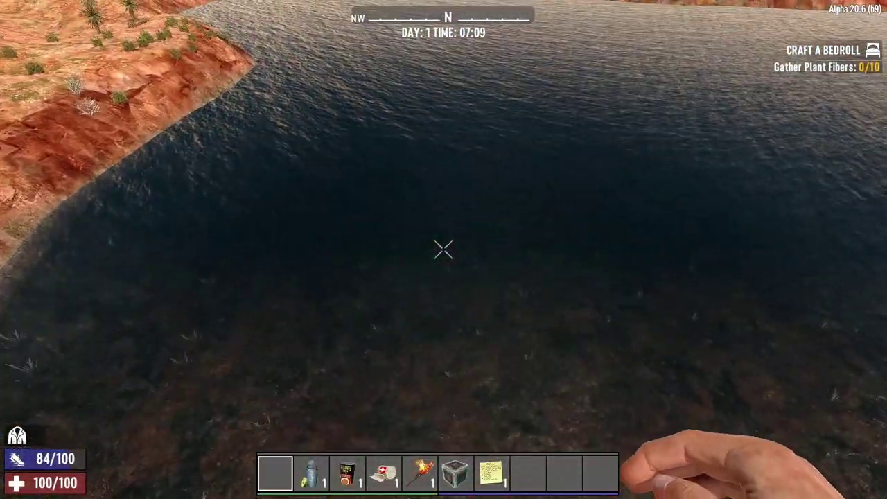
{"action": "key", "text": "w"}
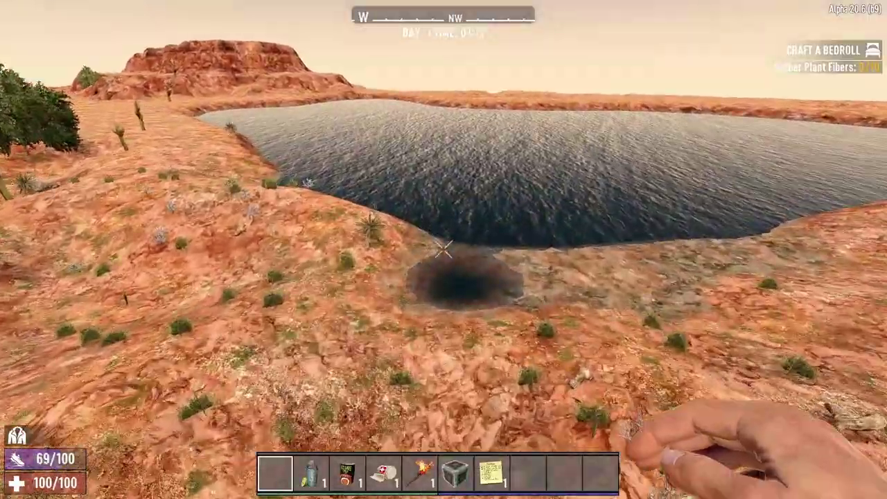
{"action": "key", "text": "w"}
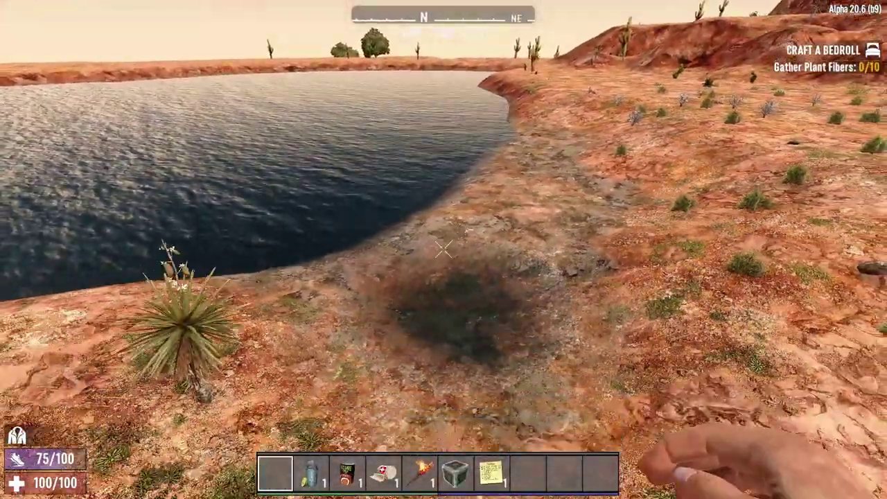
{"action": "key", "text": "w"}
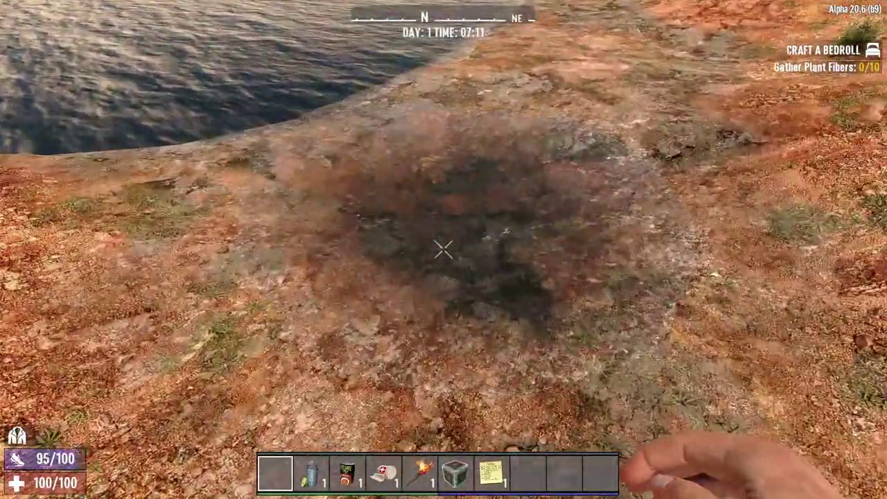
{"action": "key", "text": "w"}
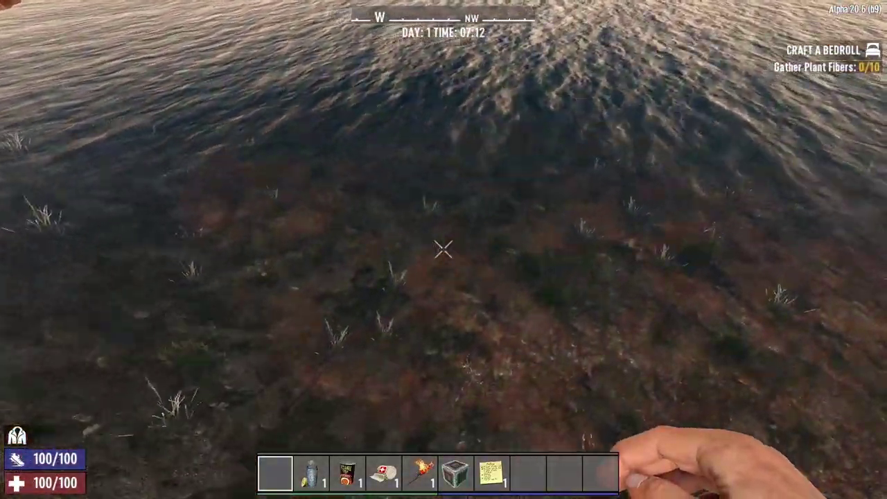
{"action": "key", "text": "w"}
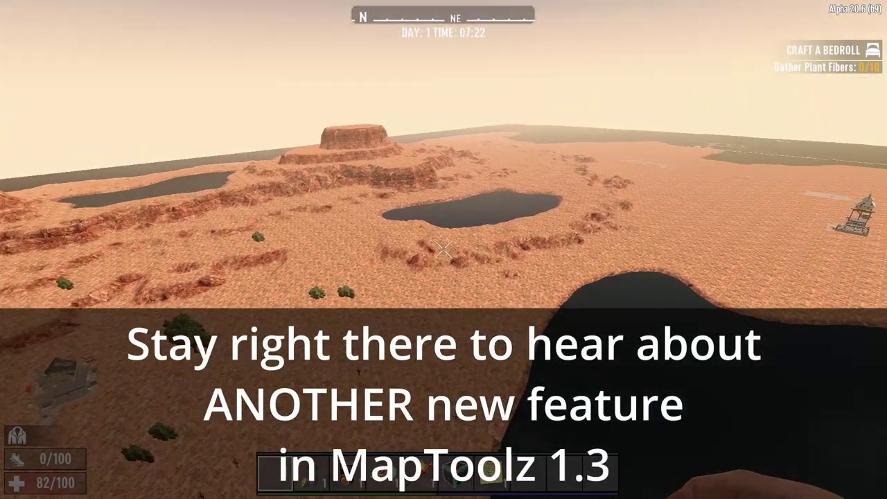
Fly over the mesa and along the cliff wall to check the lake heights, then toward town
{"action": "key", "text": "w"}
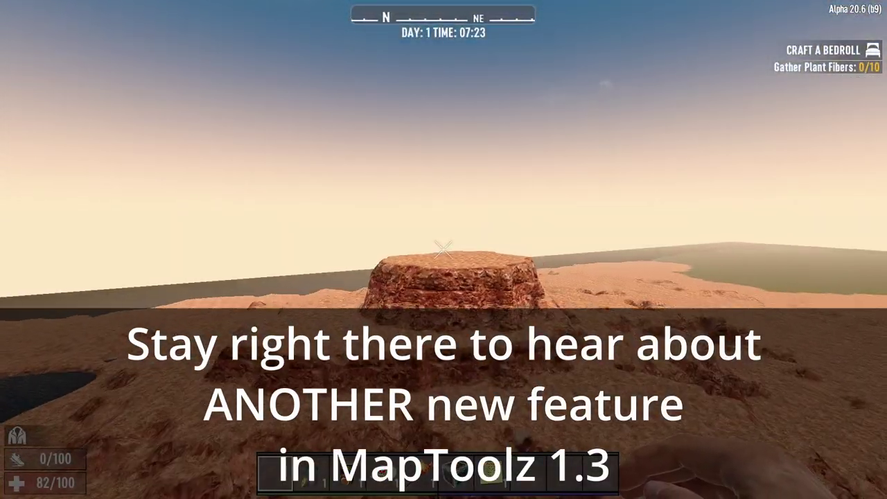
{"action": "key", "text": "w"}
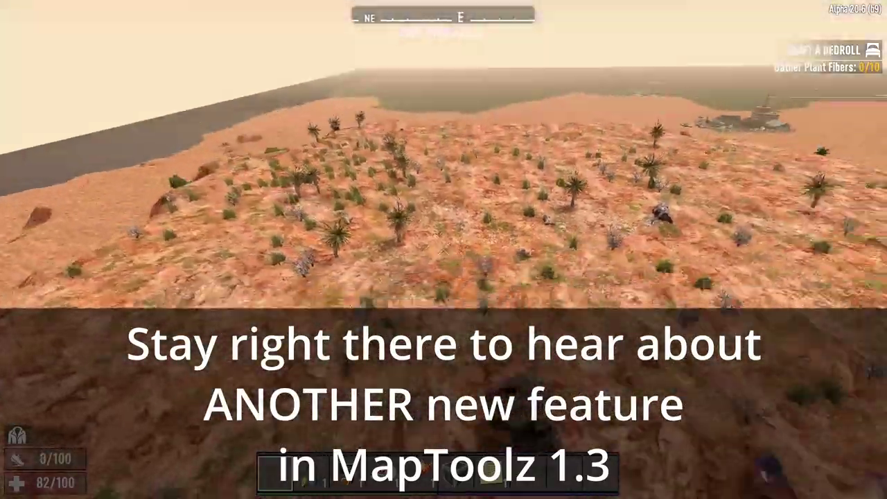
{"action": "key", "text": "w"}
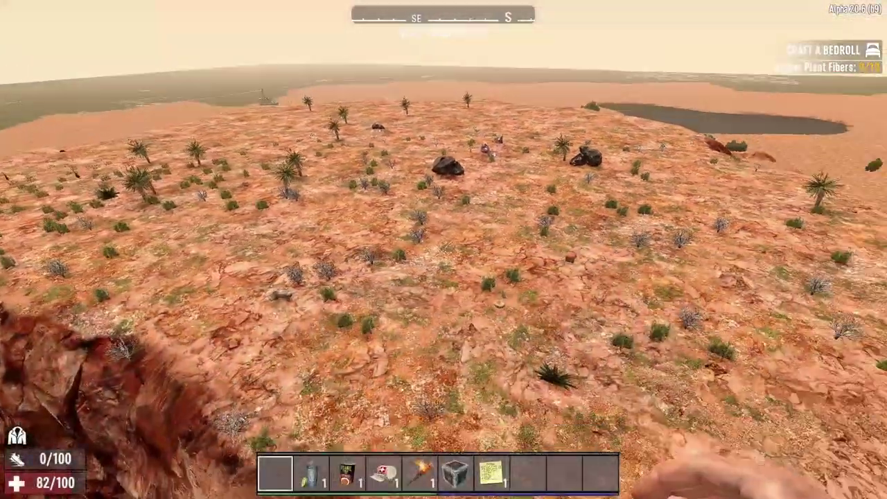
{"action": "key", "text": "w"}
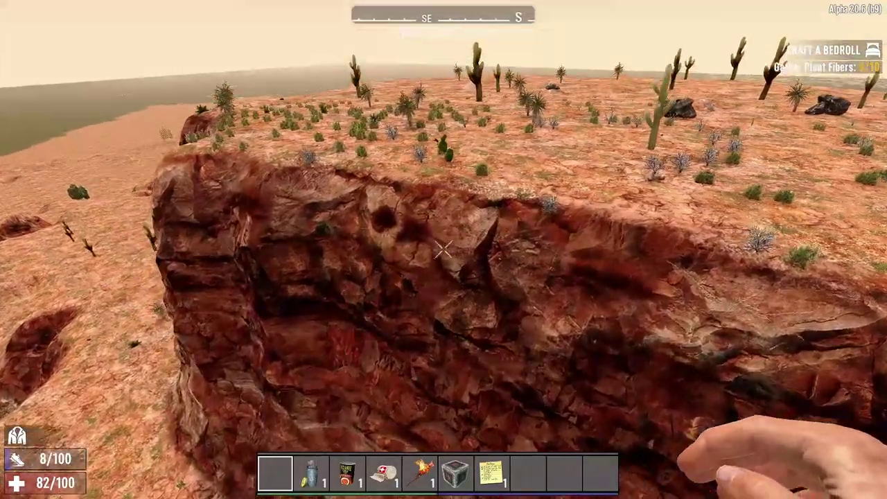
{"action": "key", "text": "w"}
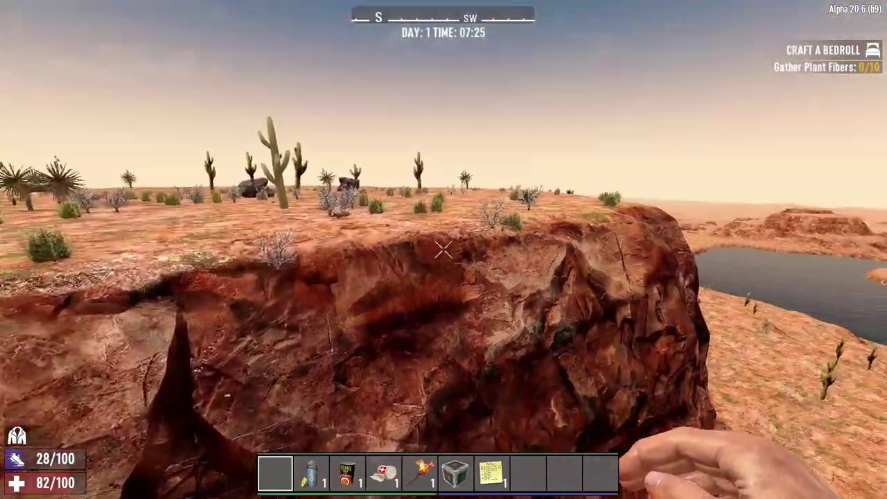
{"action": "key", "text": "shift+w"}
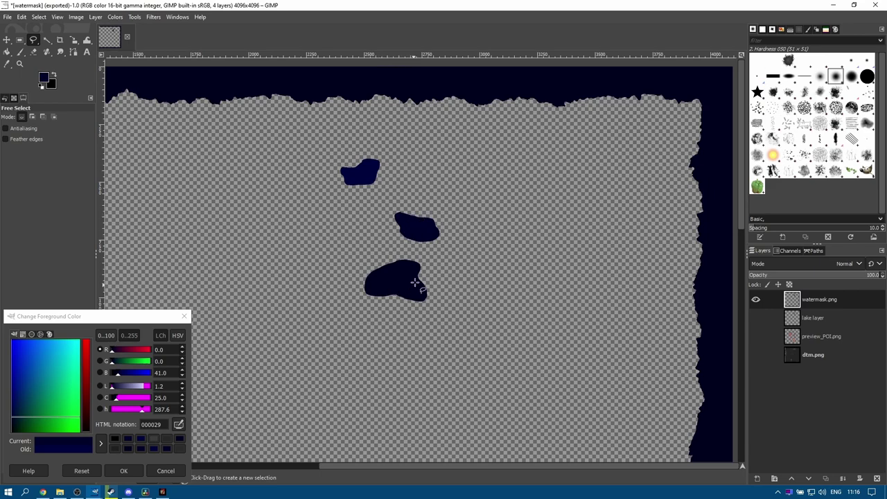
Zoom in and outline the lower dark-blue lake blob as a freehand Free Select selection
{"action": "scroll", "coordinate": [399, 286], "scroll_direction": "up", "scroll_amount": 3}
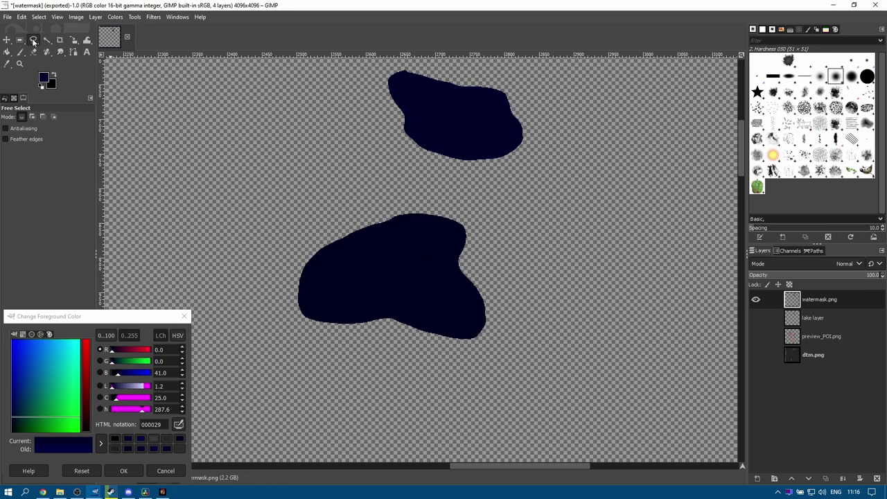
{"action": "mouse_move", "coordinate": [400, 193]}
{"action": "left_mouse_down"}
{"action": "mouse_move", "coordinate": [267, 331]}
{"action": "mouse_move", "coordinate": [426, 390]}
{"action": "mouse_move", "coordinate": [444, 197]}
{"action": "mouse_move", "coordinate": [400, 193]}
{"action": "left_mouse_up"}
{"action": "key", "text": "Return"}
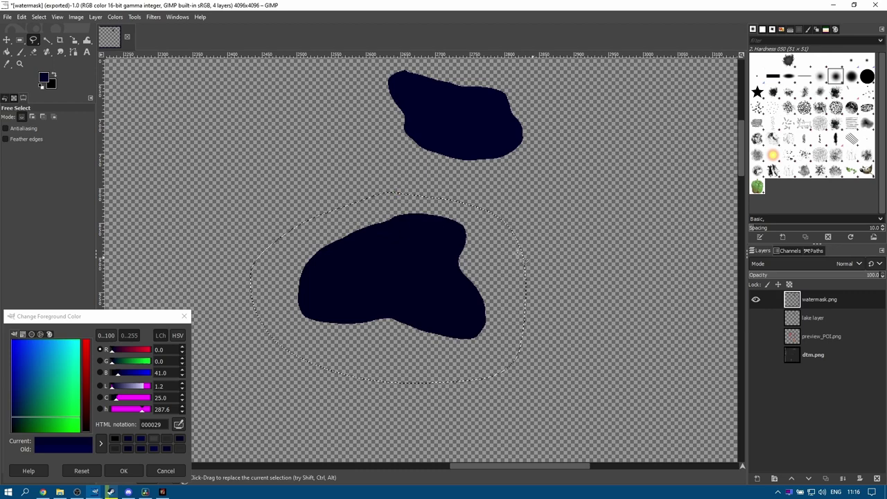